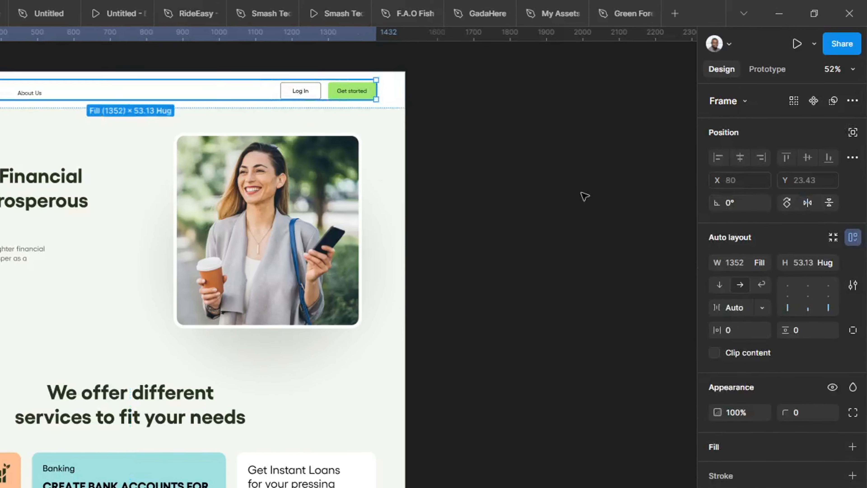
- View the advanced auto layout settings of the header's content frame
left_click(765, 298)
left_click(769, 300)
left_click(851, 311)
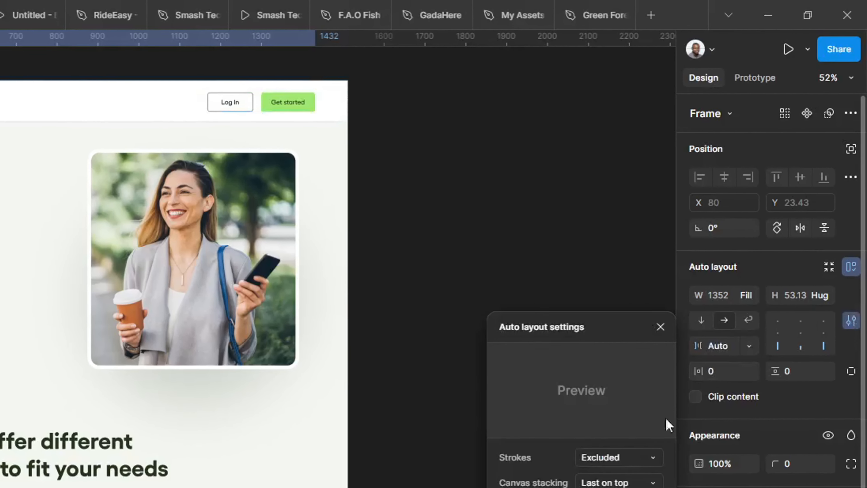
left_click(852, 311)
- Try a fixed width of 1352, a 144 item gap and top-left alignment on the header's content frame
left_click(736, 320)
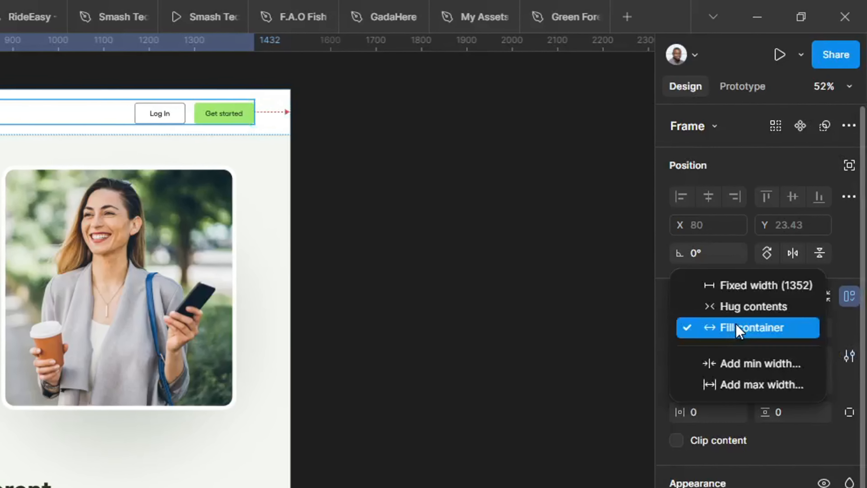
left_click(748, 280)
left_click(815, 320)
left_click(790, 322)
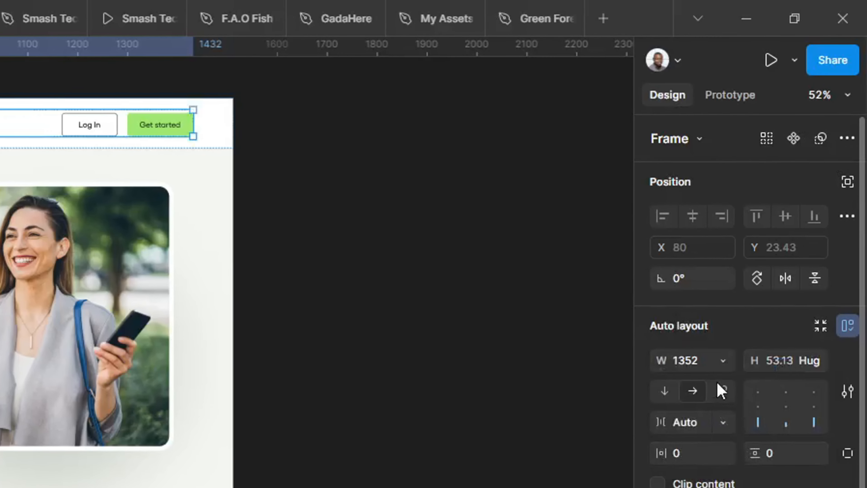
left_click(725, 381)
left_click(669, 382)
left_click(696, 382)
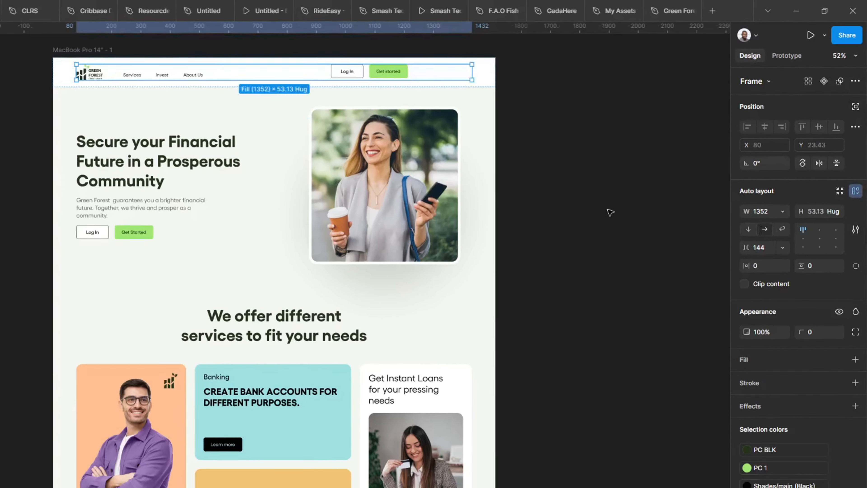
- Undo the last sizing, spacing and alignment changes on the header's content frame
left_click(542, 270)
key("ctrl+z")
key("ctrl+z")
key("ctrl+z")
key("ctrl+z")
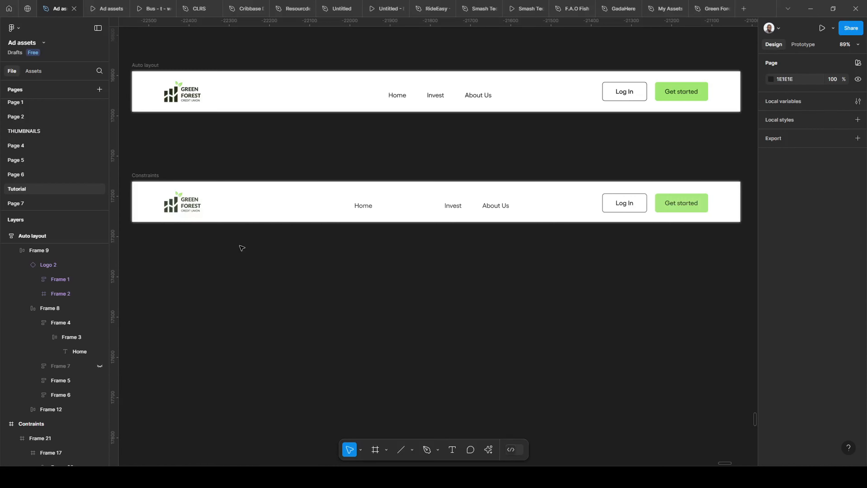
- Switch to the Resourcdes file and view the frame containing the resource link
left_click_drag(240, 248, 251, 248)
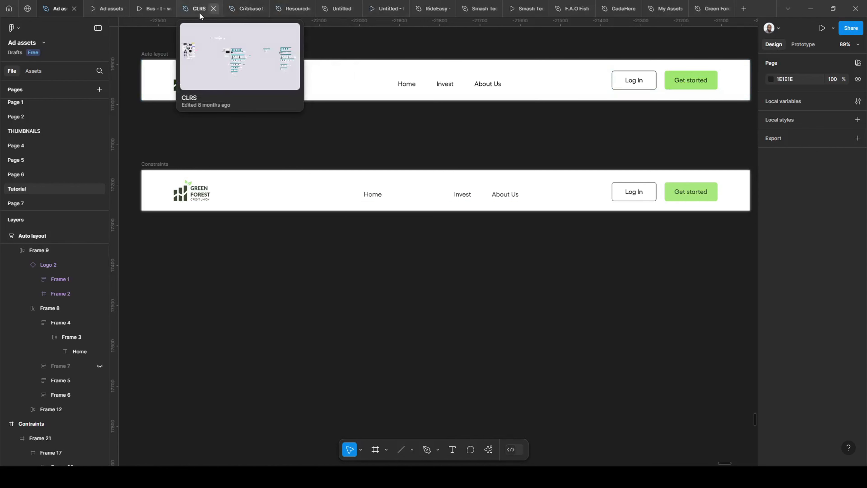
mouse_move(218, 9)
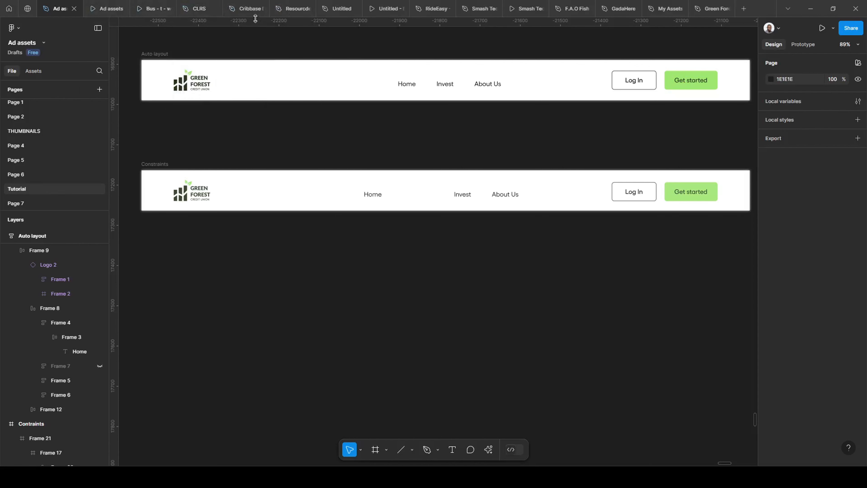
left_click(286, 10)
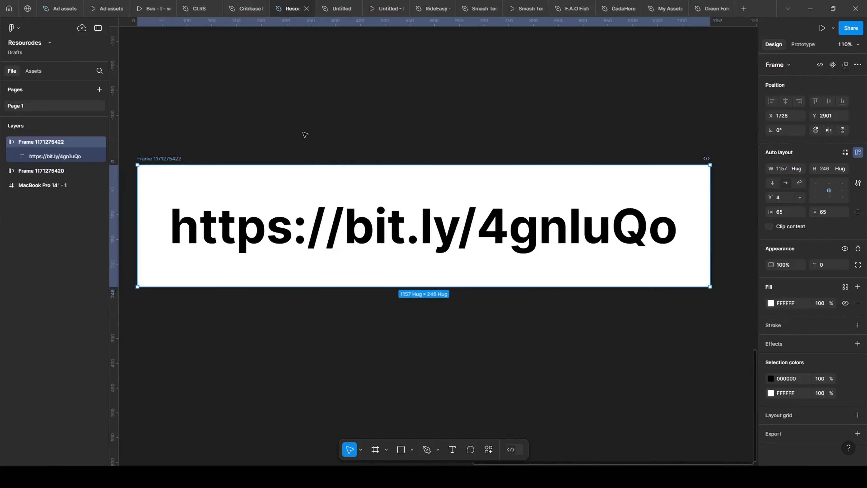
left_click_drag(305, 134, 314, 104)
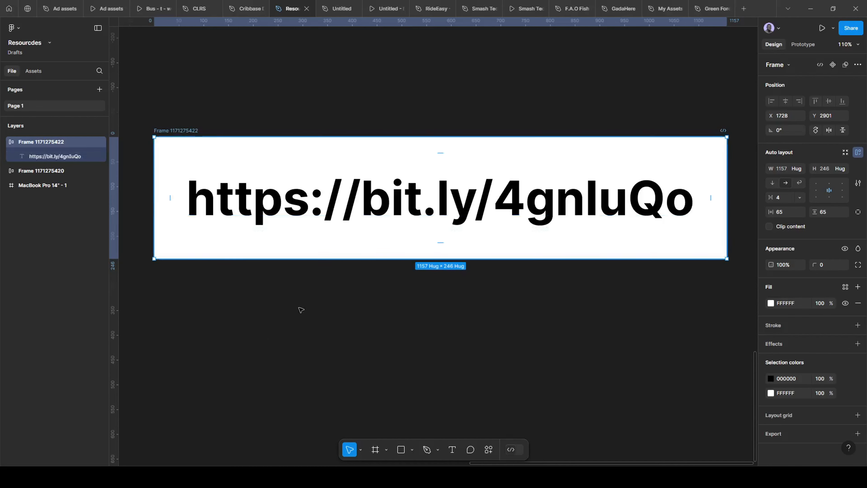
- Look over the Skillex landing page, the portrait photos above it and the link frame in the resource file
scroll(552, 371, "up", 1, "ctrl")
scroll(552, 371, "down", 5)
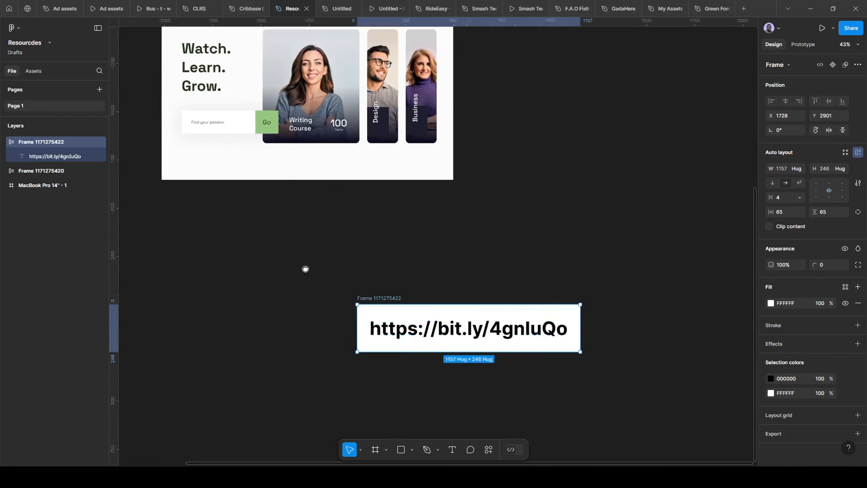
scroll(286, 232, "up", 4)
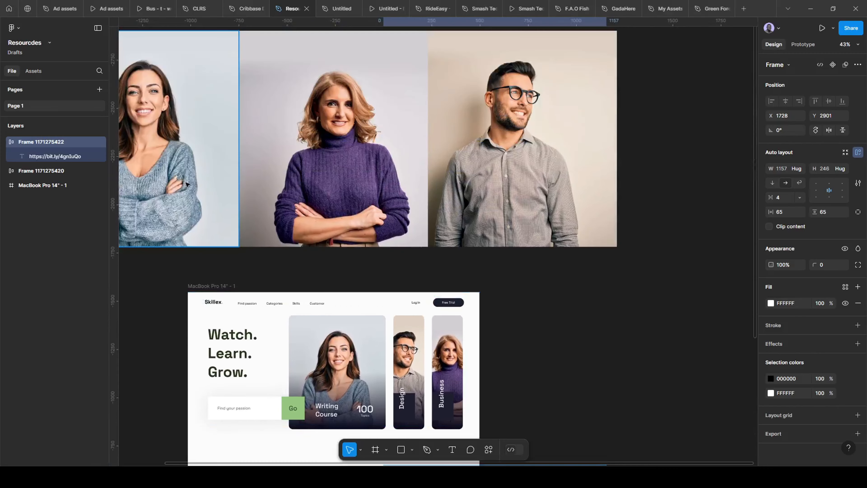
scroll(501, 233, "down", 6)
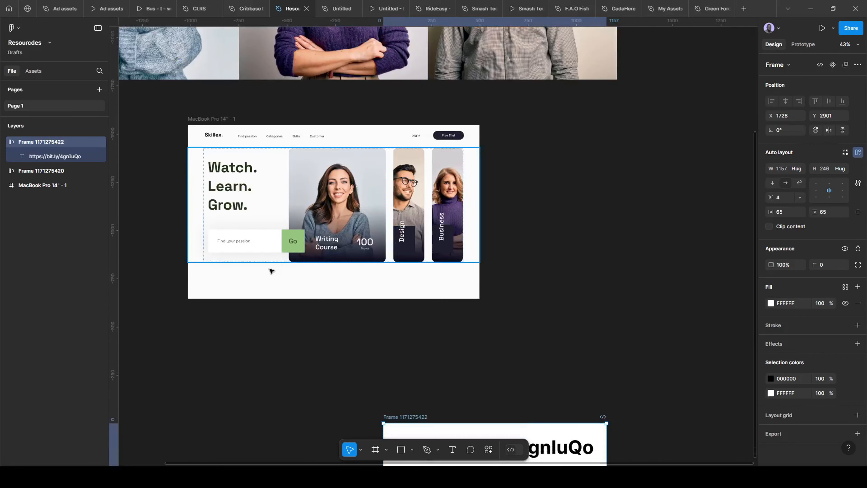
scroll(254, 310, "up", 1, "ctrl")
scroll(348, 315, "down", 2)
scroll(273, 203, "down", 3)
scroll(294, 174, "right", 2)
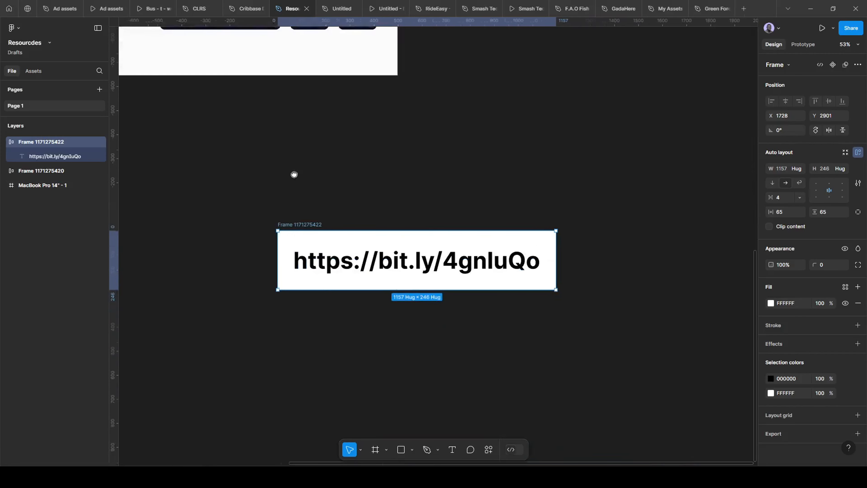
scroll(282, 202, "up", 2, "ctrl")
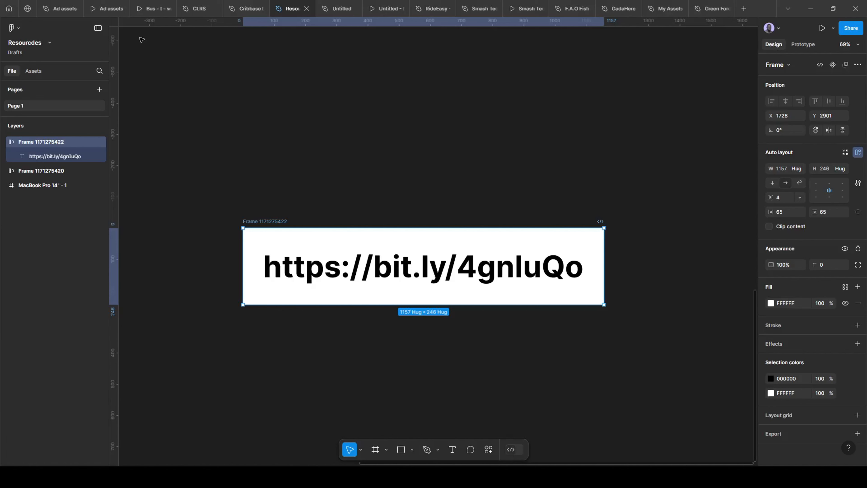
- Return to the Ad assets file and inspect the constraints of the Constraints bar's content frame and nav link group
left_click(60, 8)
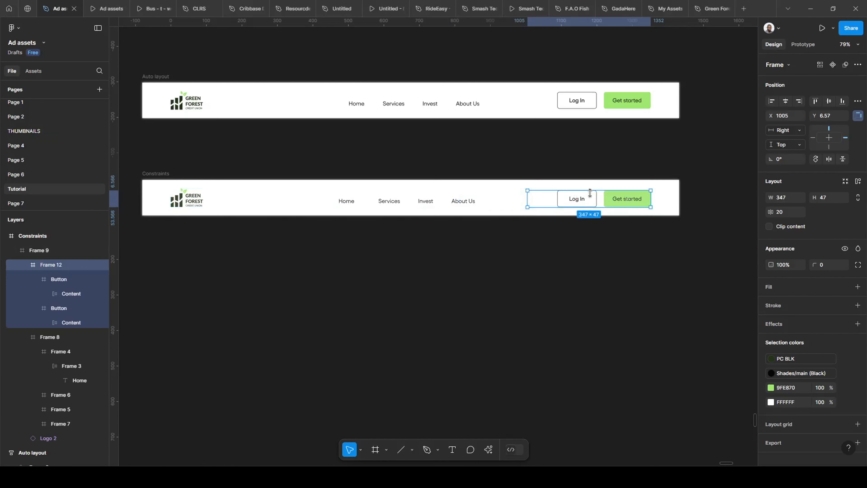
left_click(675, 198)
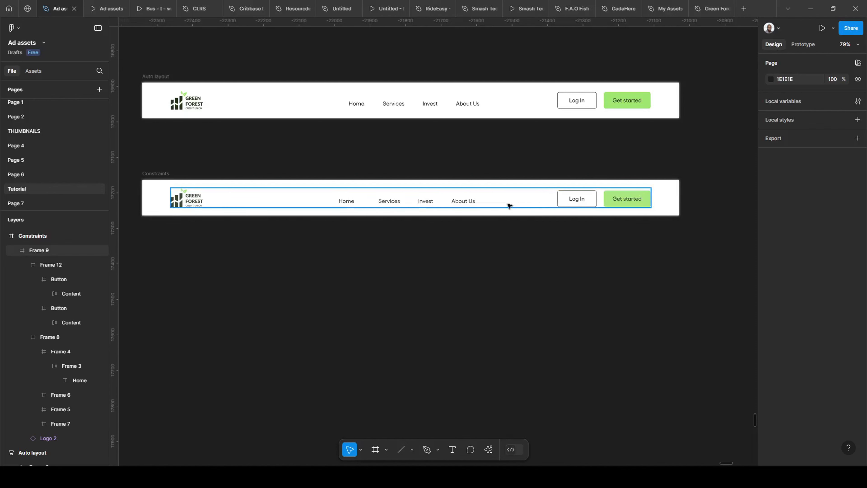
left_click(462, 205)
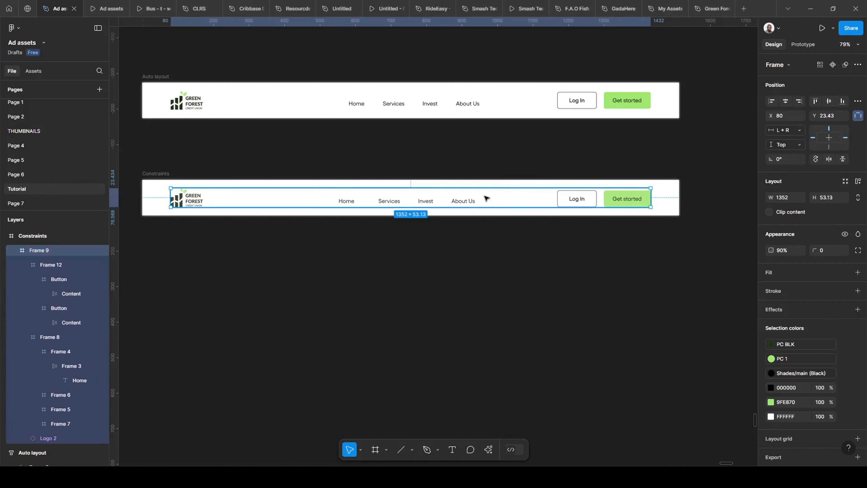
left_click(395, 202)
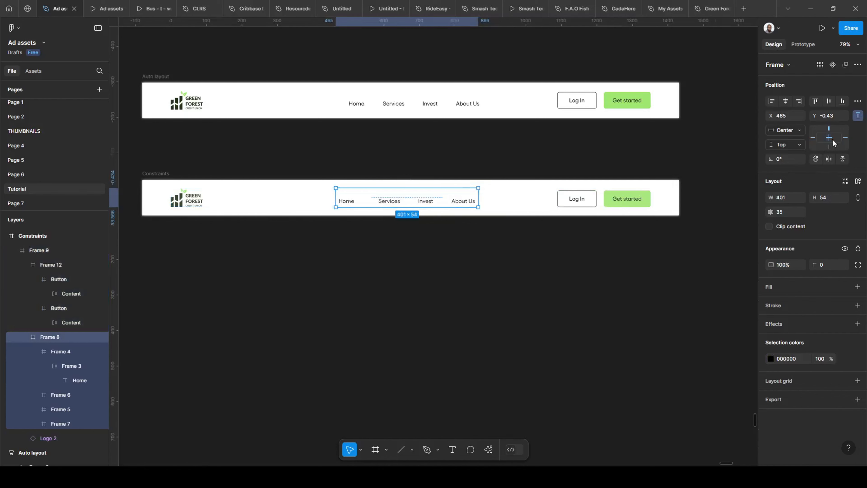
scroll(488, 205, "down", 3)
scroll(406, 129, "up", 3)
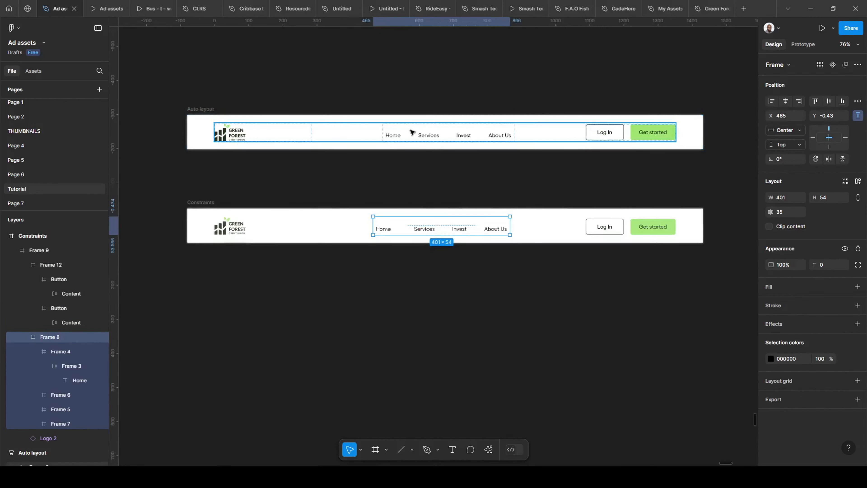
- Inspect the auto layout settings of the Auto layout bar's link group, content frame, button group, logo and outer frame
double_click(406, 137)
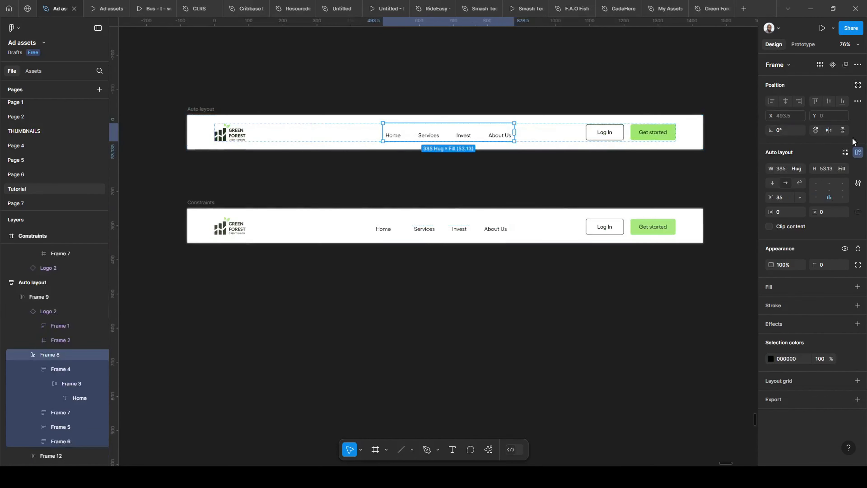
left_click(547, 137)
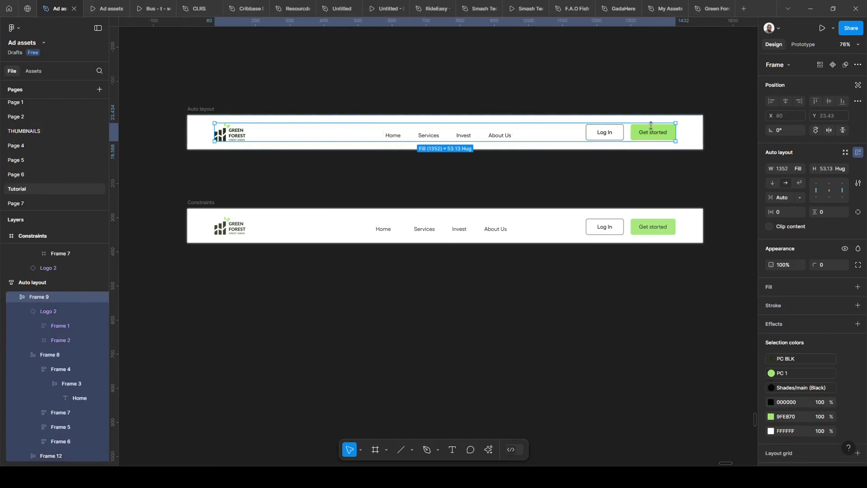
left_click(450, 133)
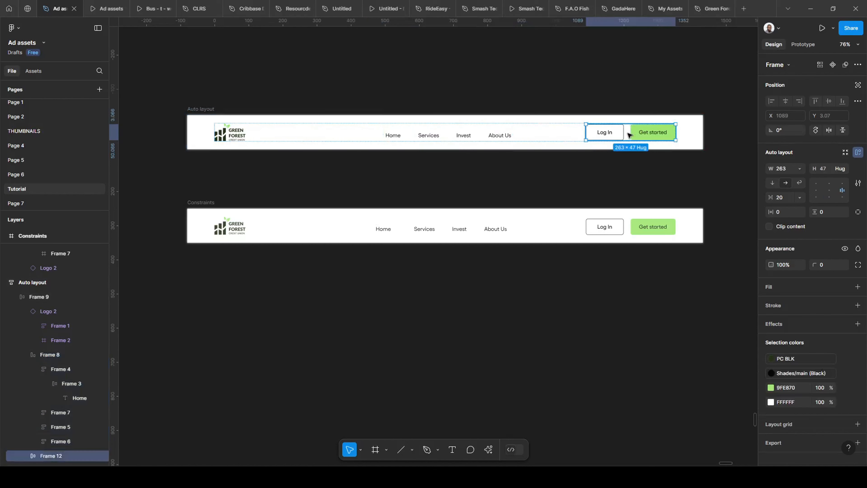
left_click(239, 137)
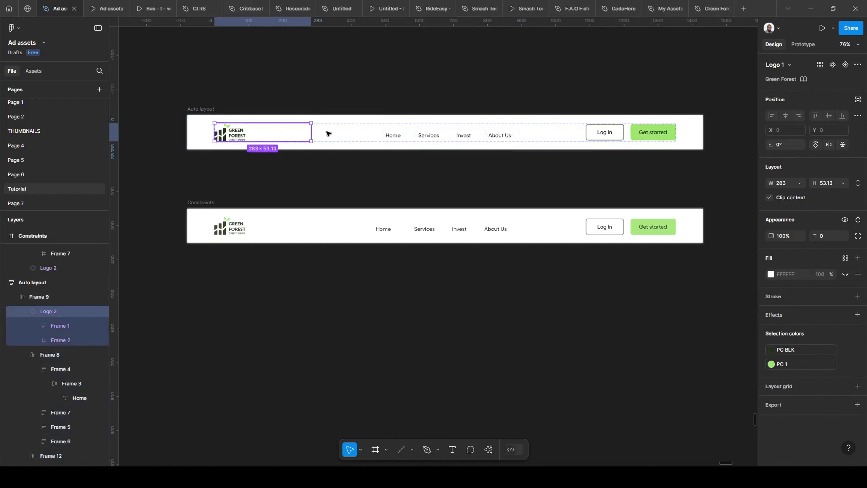
left_click(351, 134)
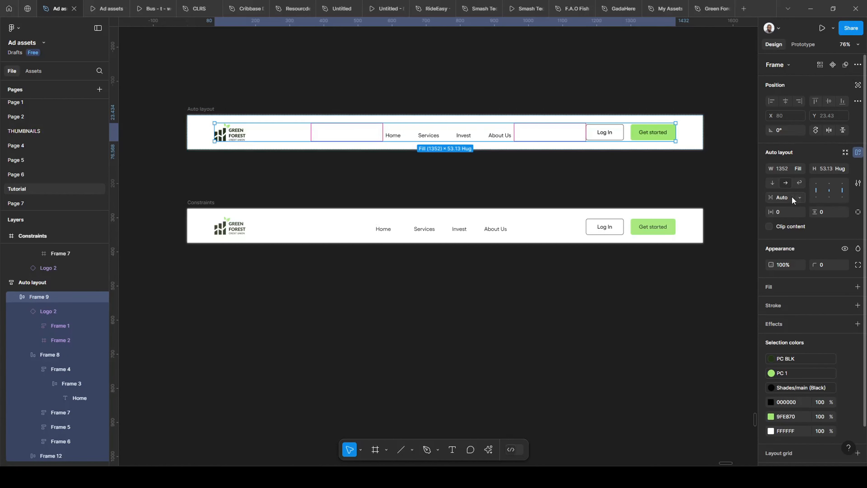
left_click(691, 146)
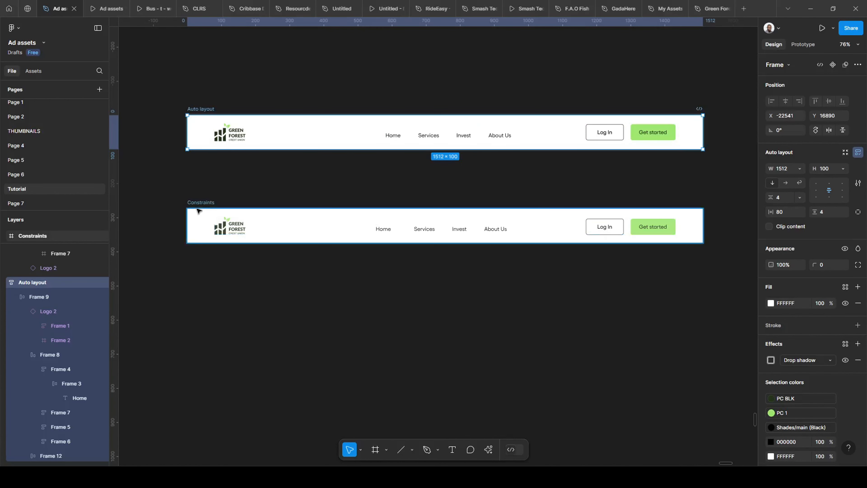
- Try narrowing the Constraints navigation bar from its right edge, ending back at a width of 1512
left_click(202, 203)
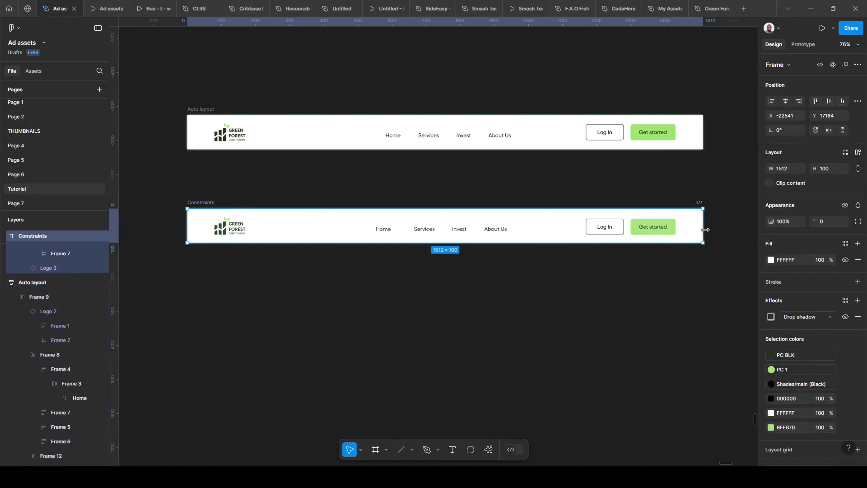
left_click_drag(702, 225, 529, 212)
scroll(687, 214, "down", 5)
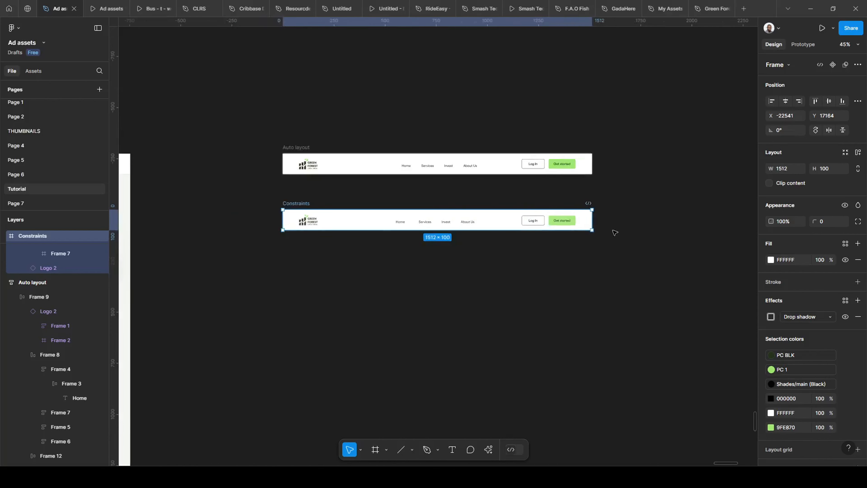
scroll(379, 268, "left", 2)
scroll(382, 235, "up", 4)
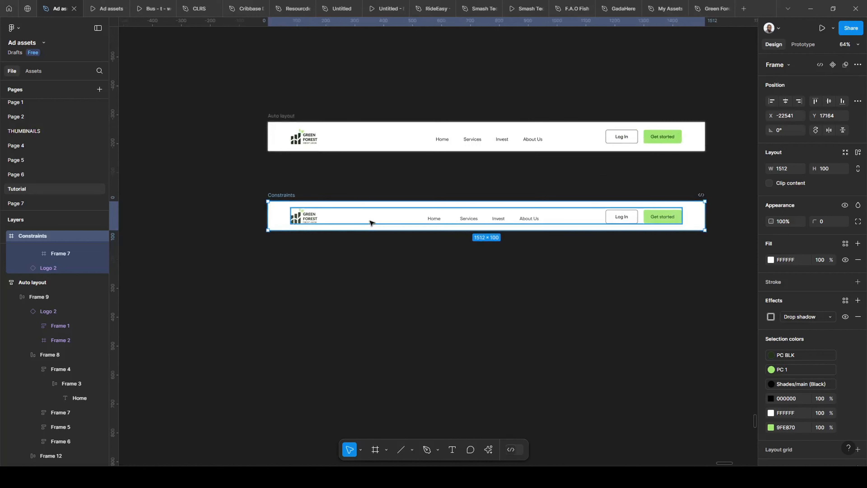
- Hide the Services link in the Constraints navigation bar
scroll(371, 222, "up", 4)
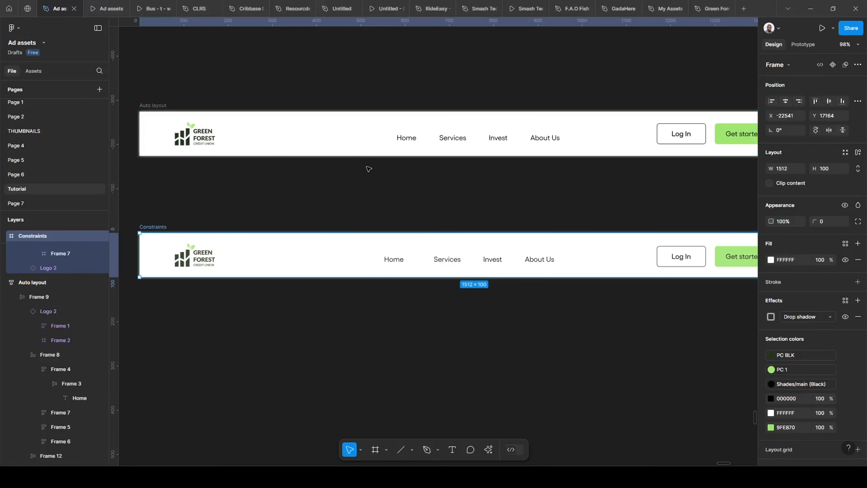
scroll(223, 185, "down", 1)
left_click_drag(278, 192, 258, 186)
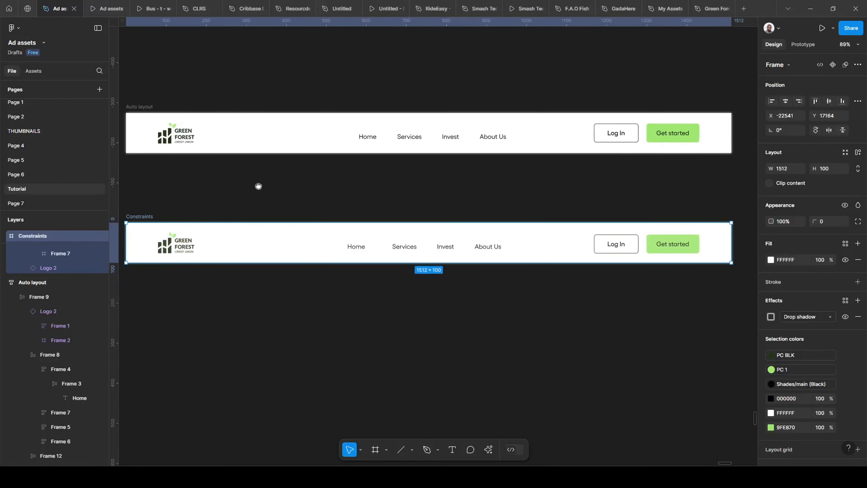
scroll(391, 140, "up", 3)
scroll(369, 222, "down", 3)
scroll(372, 198, "up", 5)
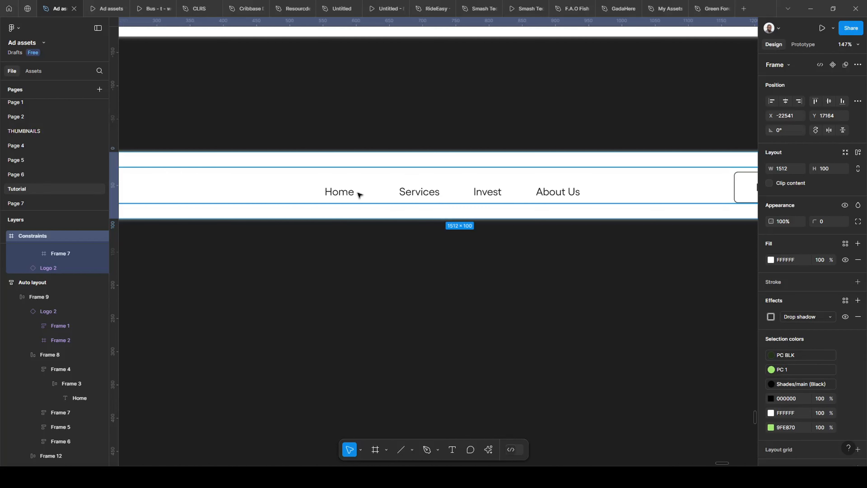
scroll(439, 204, "down", 3)
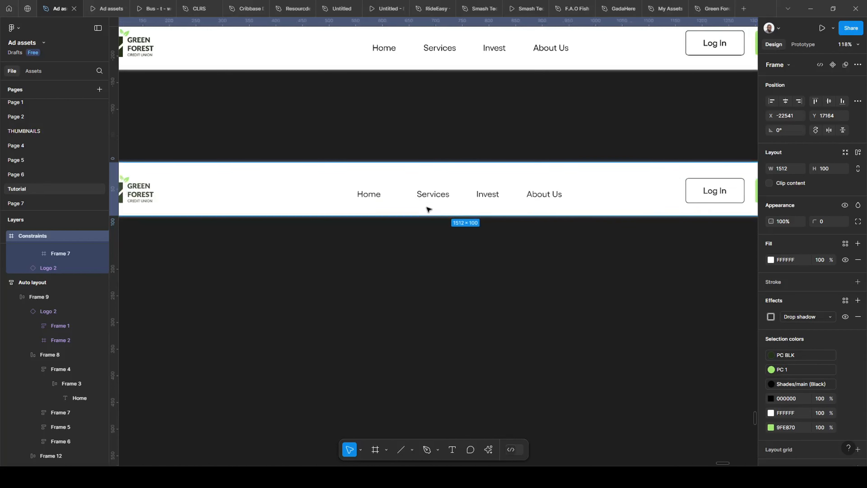
scroll(430, 209, "up", 3)
left_click(428, 195)
left_click(429, 195)
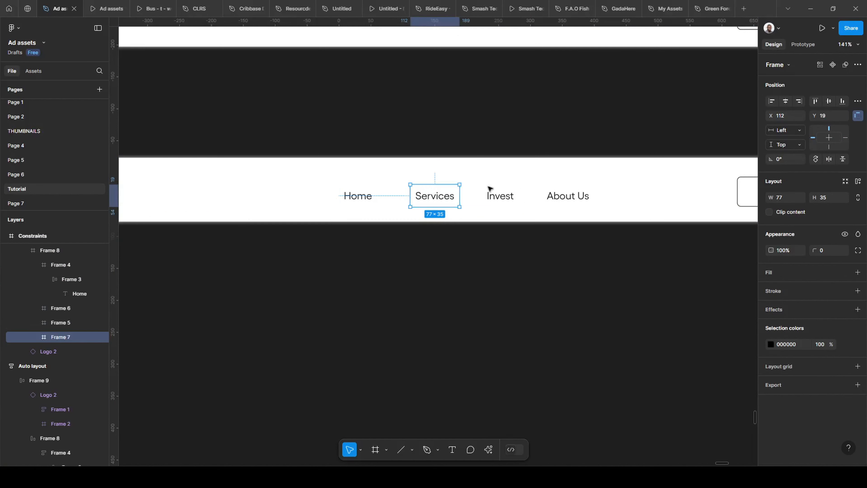
left_click(845, 234)
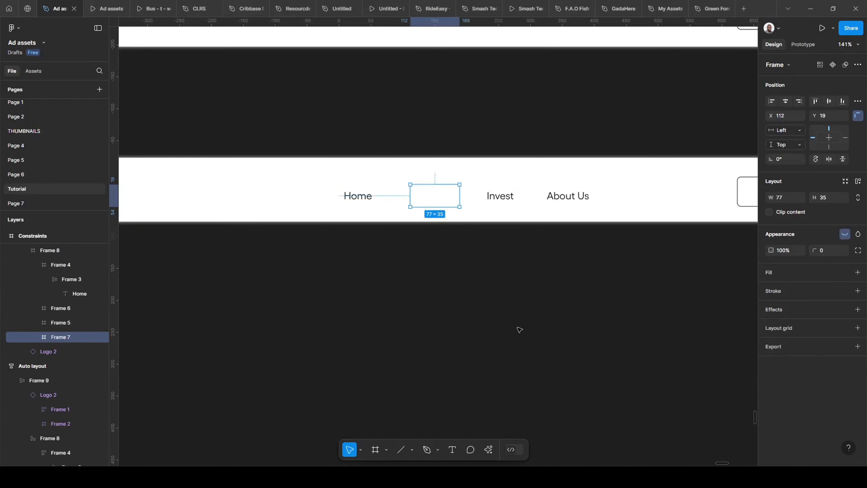
left_click(484, 284)
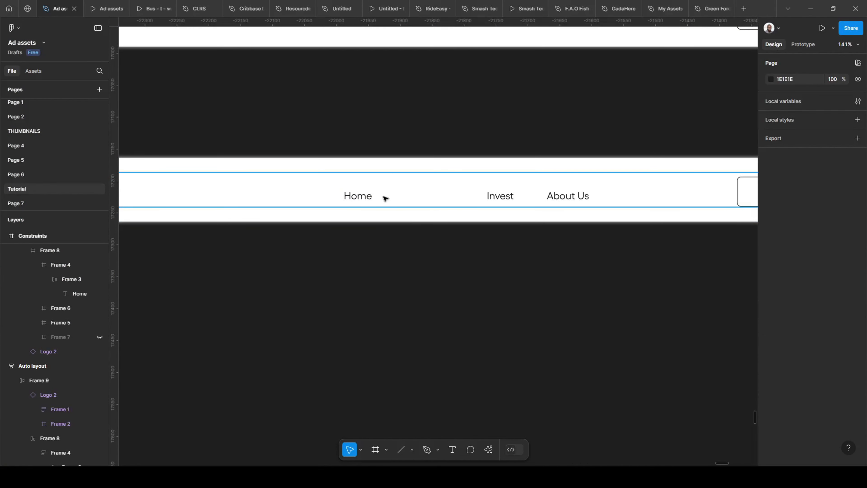
- Inspect the gap left by the hidden Services link in the Constraints bar's content frame and link group
scroll(429, 196, "down", 3)
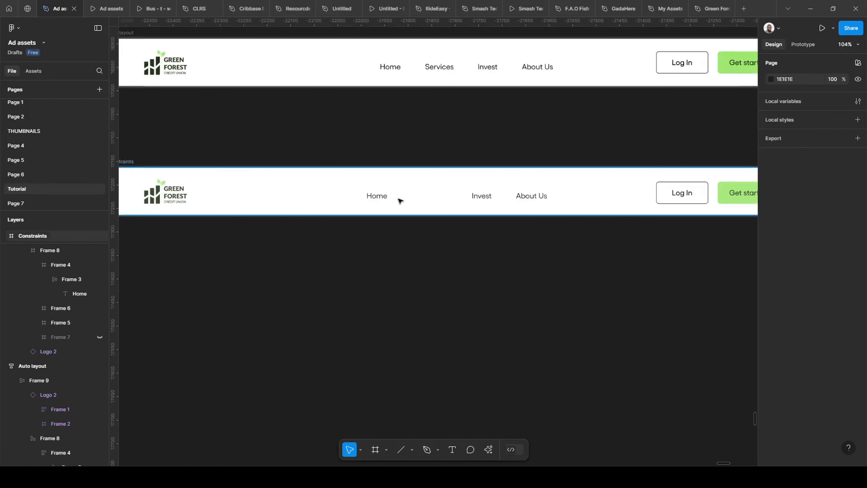
left_click(509, 200)
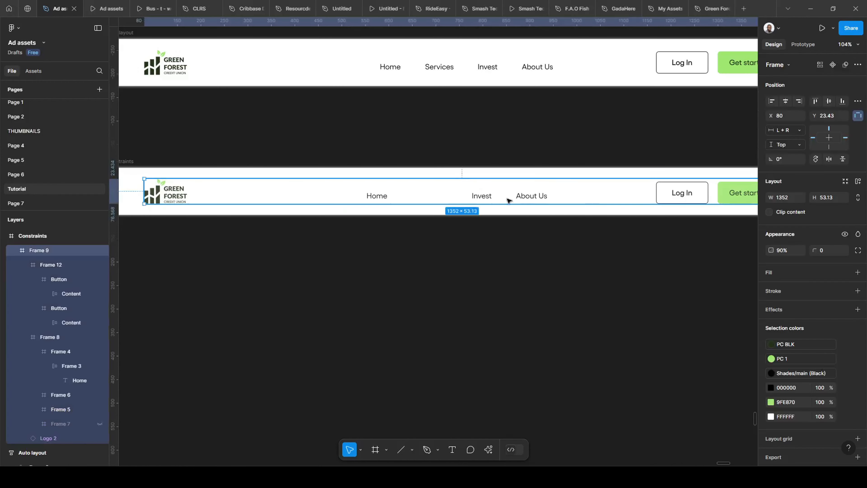
left_click(479, 191)
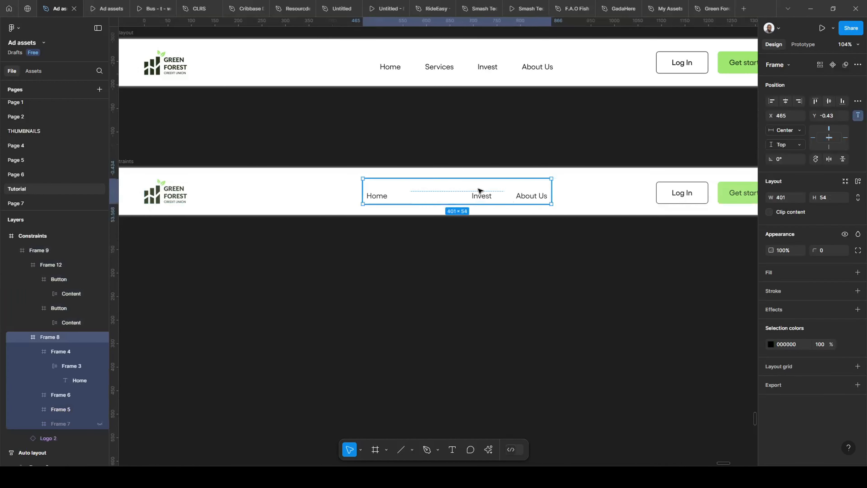
left_click(434, 281)
- Hide the Services link in the Auto layout navigation bar
scroll(434, 282, "down", 2)
scroll(431, 140, "up", 5)
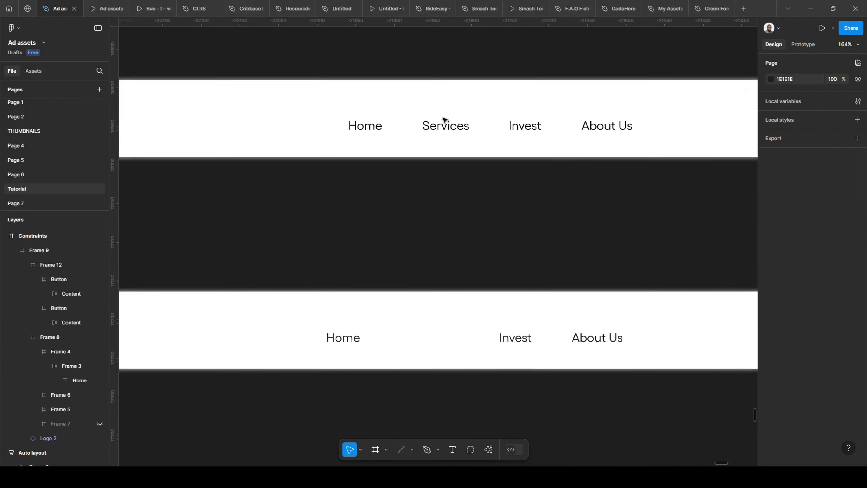
left_click(445, 143)
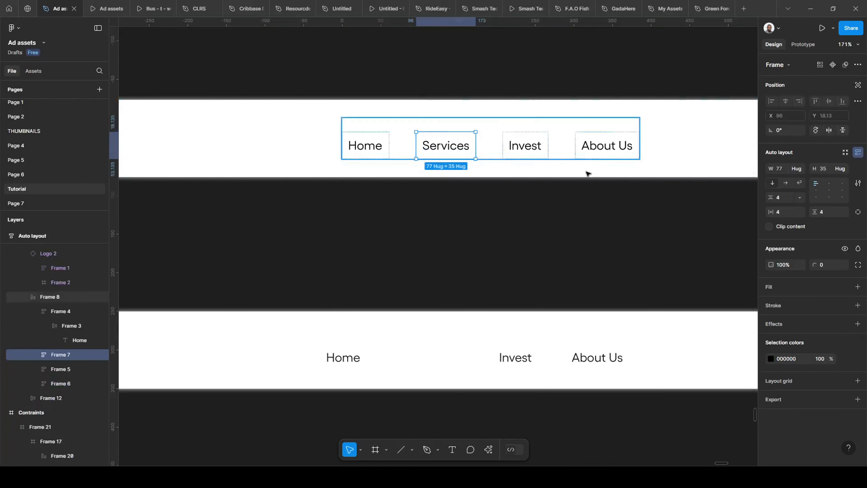
left_click(845, 248)
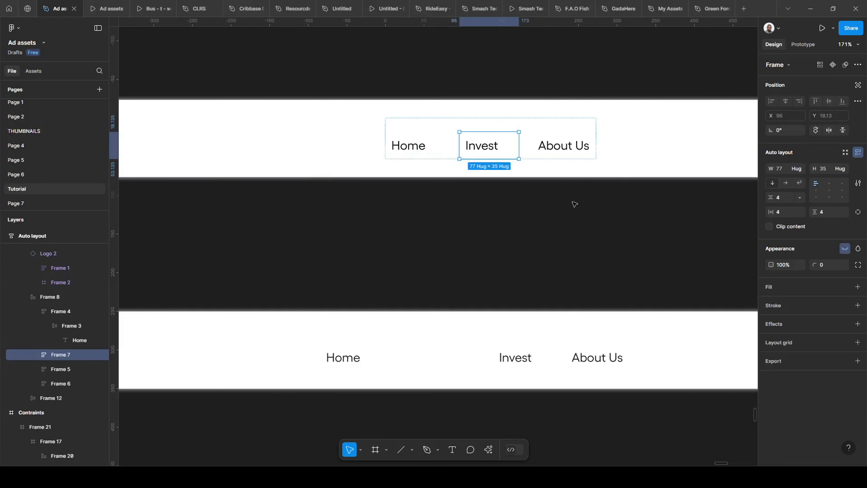
left_click(534, 255)
- Duplicate the Invest link five times inside the Auto layout bar's link group
left_click(519, 149)
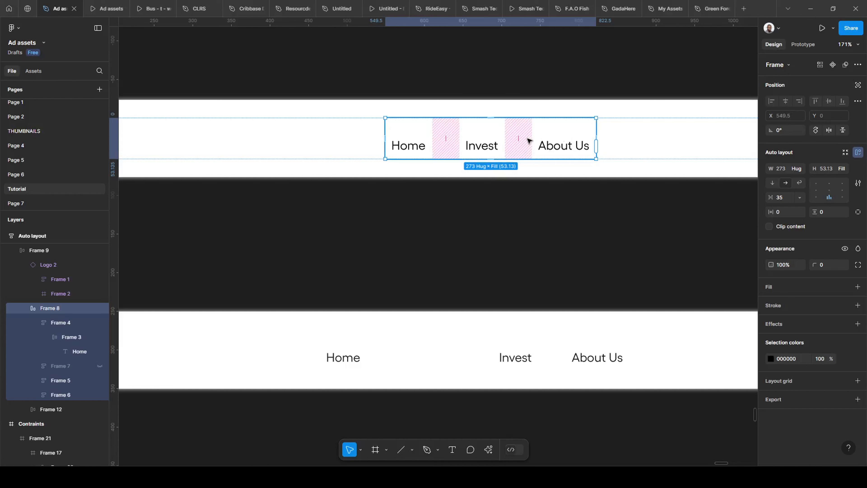
left_click(470, 147)
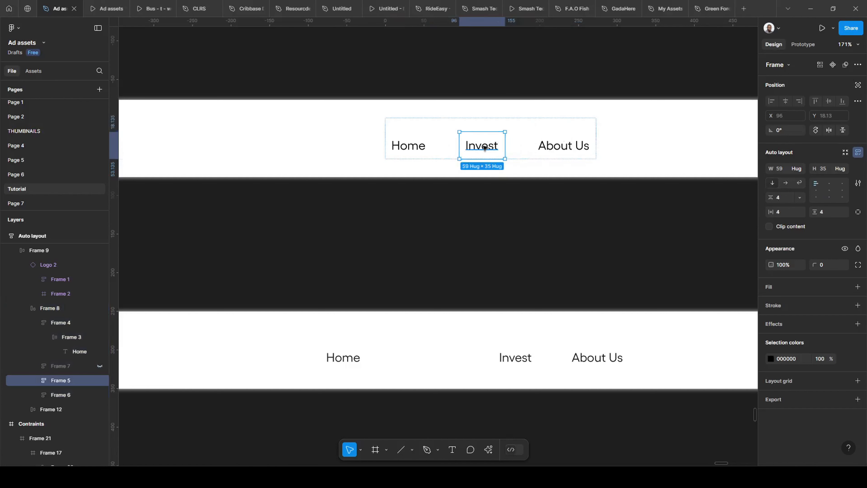
key("ctrl+d")
key("ctrl+d")
key("ctrl+d")
key("ctrl+d")
key("ctrl+d")
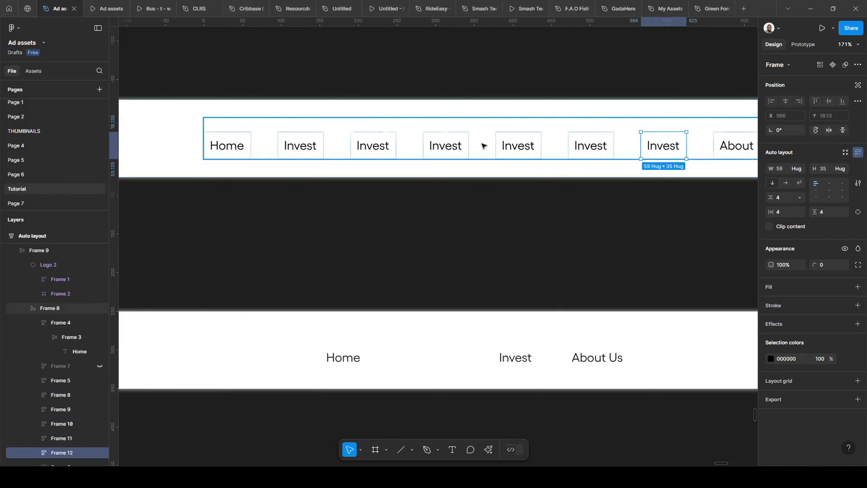
- Undo all the Invest link duplicates in the Auto layout bar
key("ctrl+z")
key("ctrl+z")
key("ctrl+z")
key("ctrl+z")
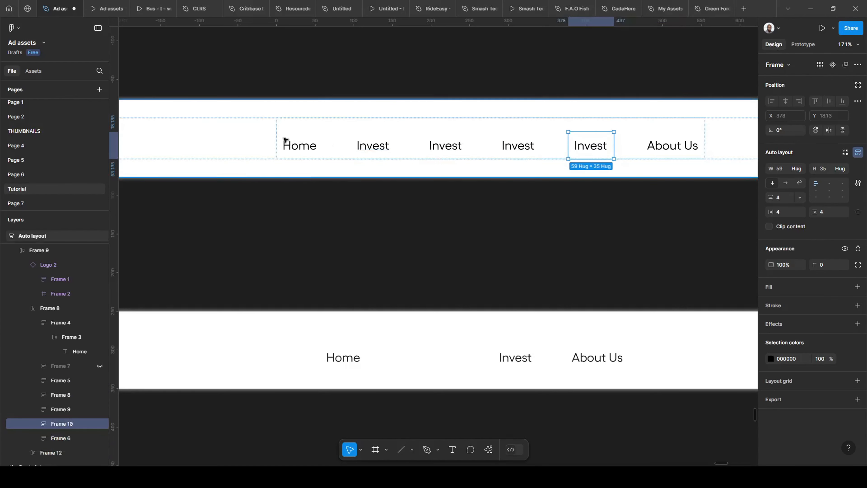
key("ctrl+z")
scroll(394, 194, "down", 3)
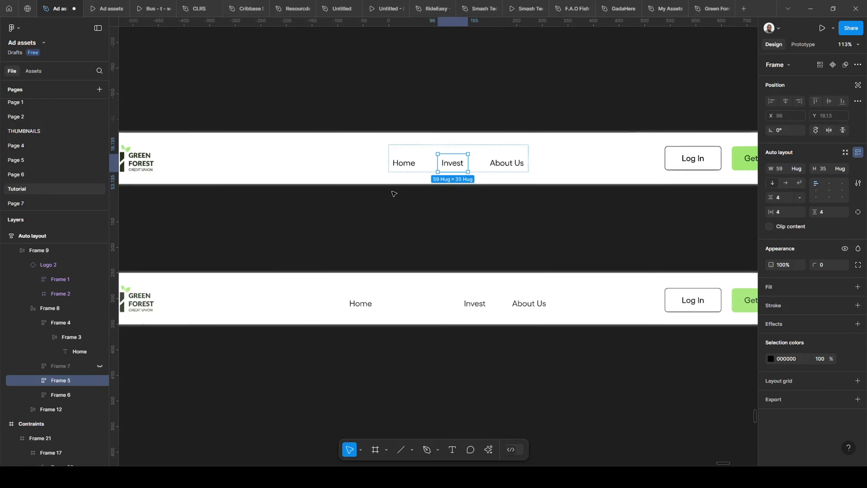
- Clear the selection and compare the link spacing of the Auto layout and Constraints navigation bars
left_click(395, 208)
scroll(408, 232, "down", 1)
scroll(444, 299, "up", 2)
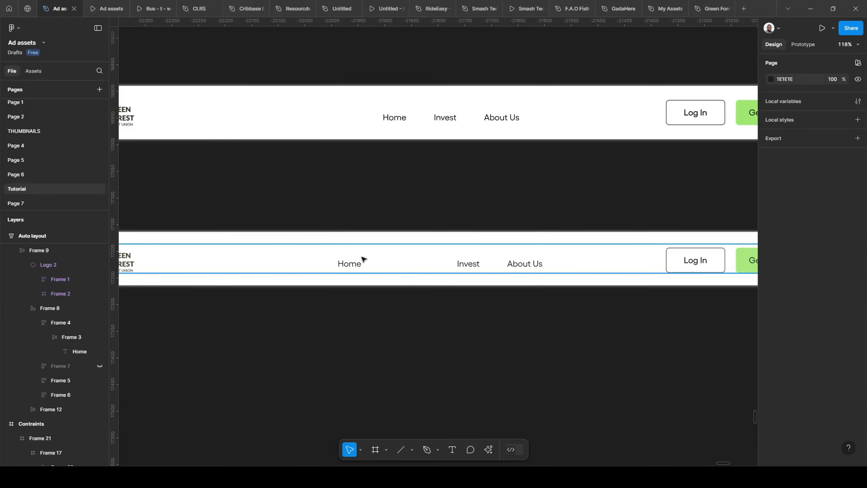
scroll(364, 259, "down", 3)
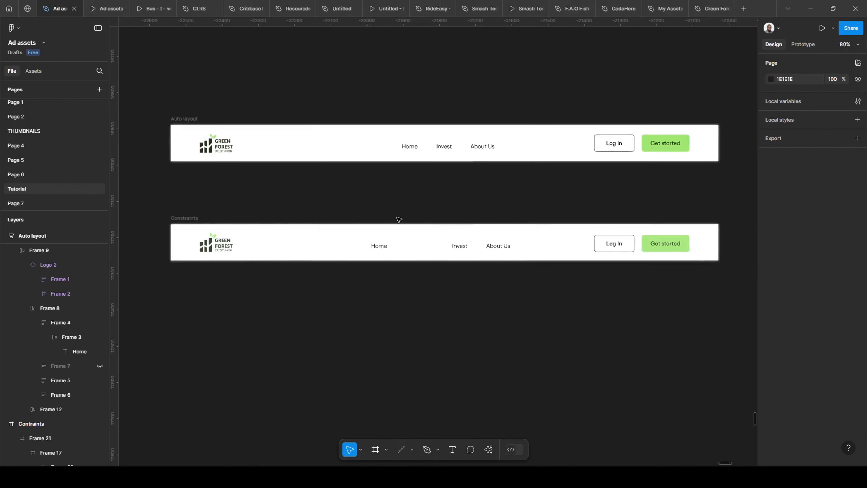
scroll(317, 205, "down", 3)
scroll(300, 196, "up", 1)
scroll(306, 177, "up", 1)
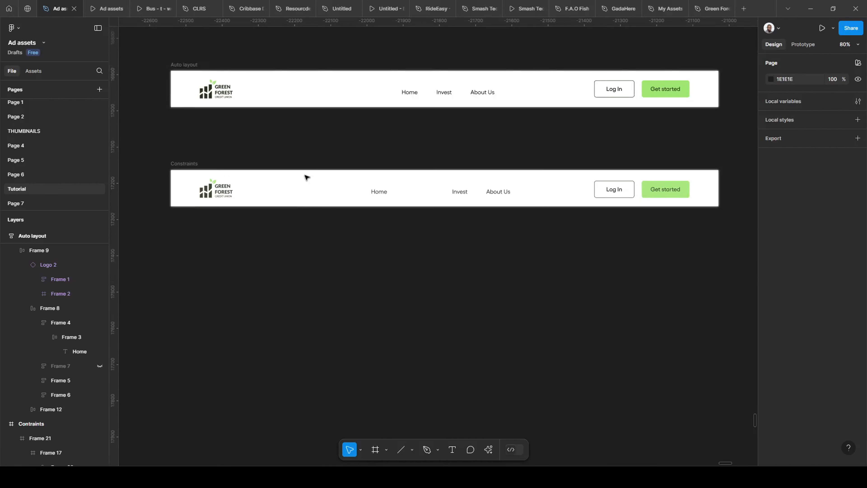
scroll(257, 174, "down", 3)
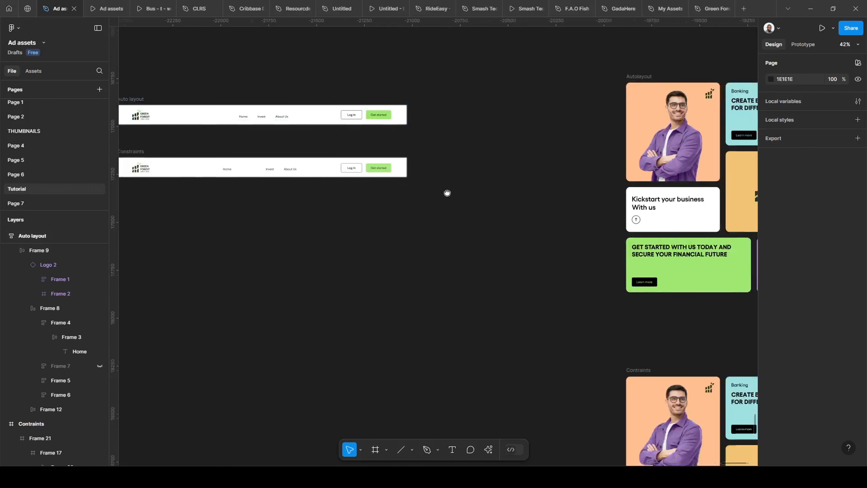
scroll(402, 194, "up", 3)
scroll(358, 199, "up", 1)
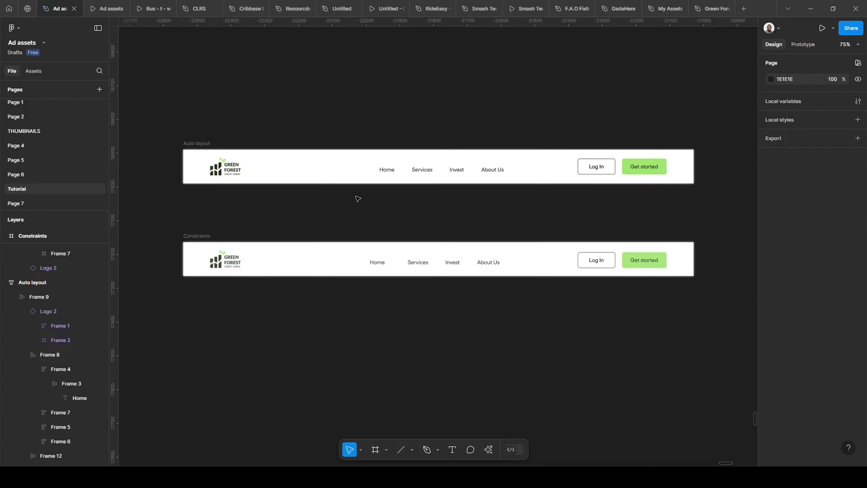
scroll(308, 172, "up", 2)
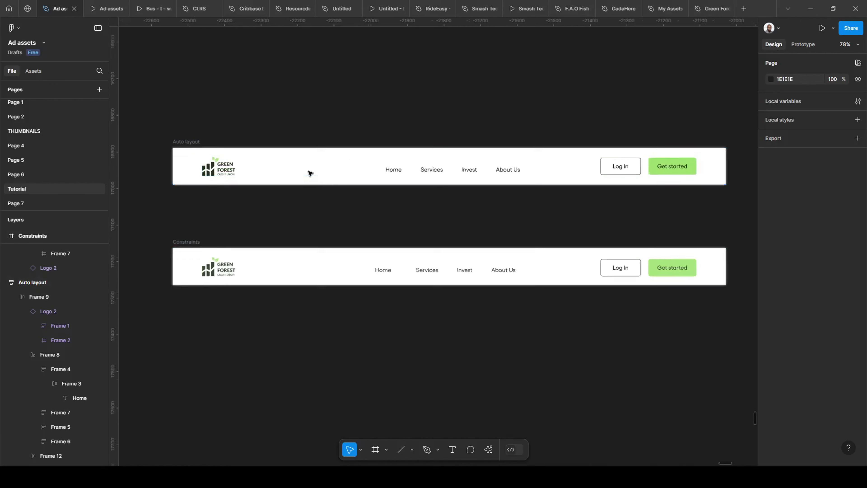
scroll(196, 193, "down", 1)
scroll(196, 193, "down", 1)
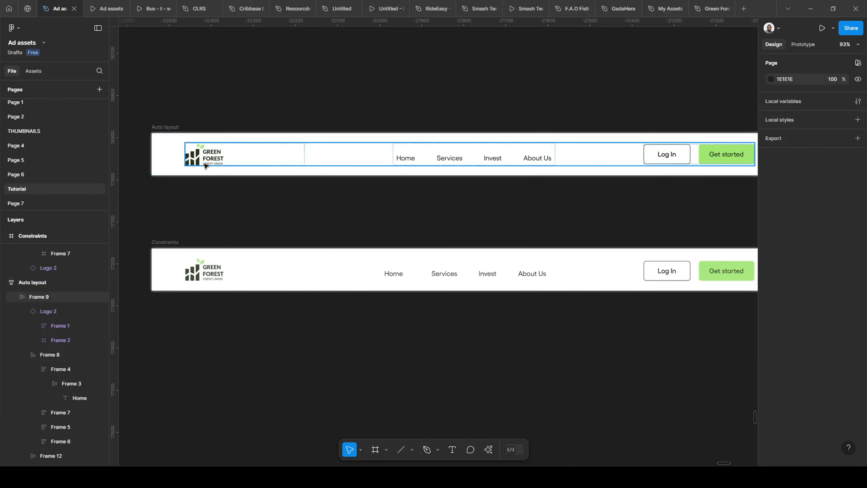
- Inspect the auto layout settings of the Auto layout bar's content frame
left_click(211, 162)
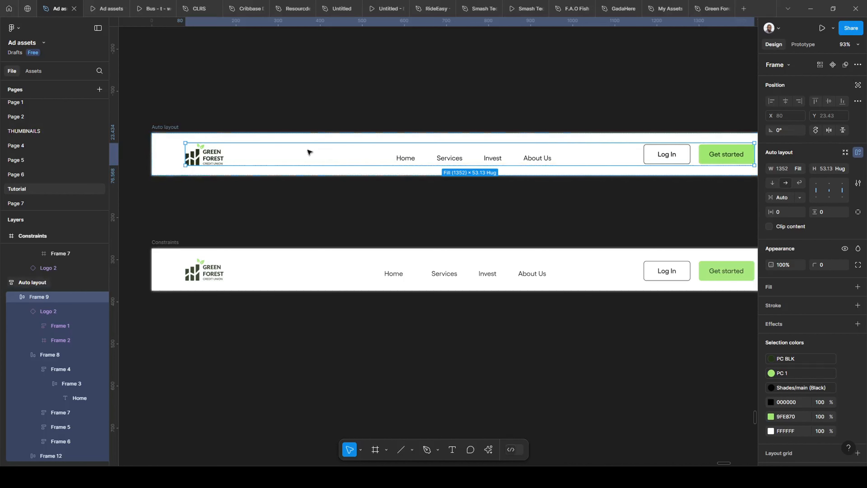
scroll(185, 155, "down", 1)
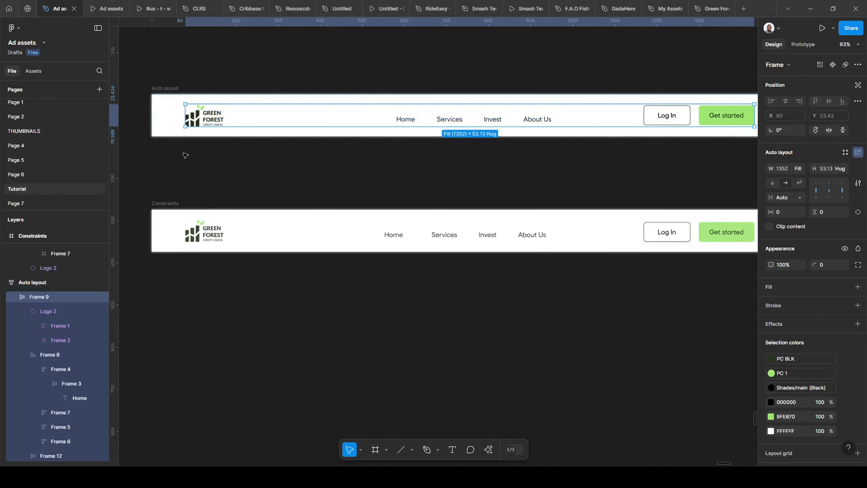
scroll(160, 238, "down", 1)
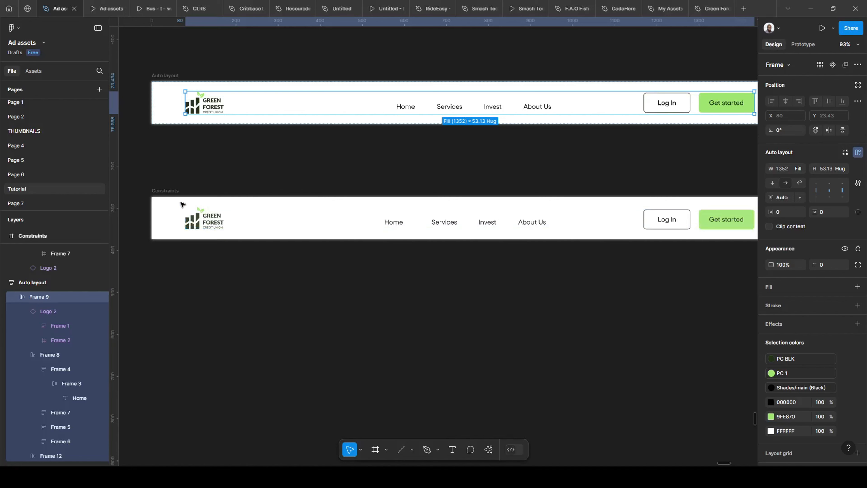
- Inspect the constraints and margins of the Constraints bar's content frame against the Auto layout bar
left_click(201, 222)
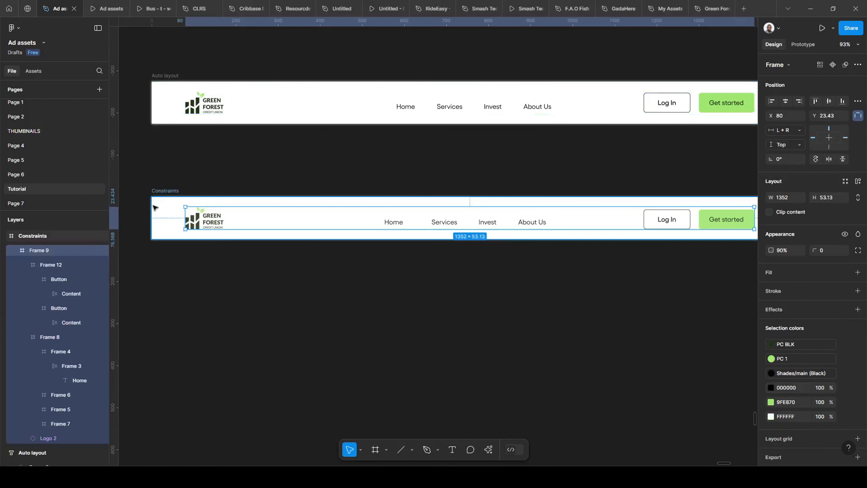
left_click(173, 200)
left_click(220, 221)
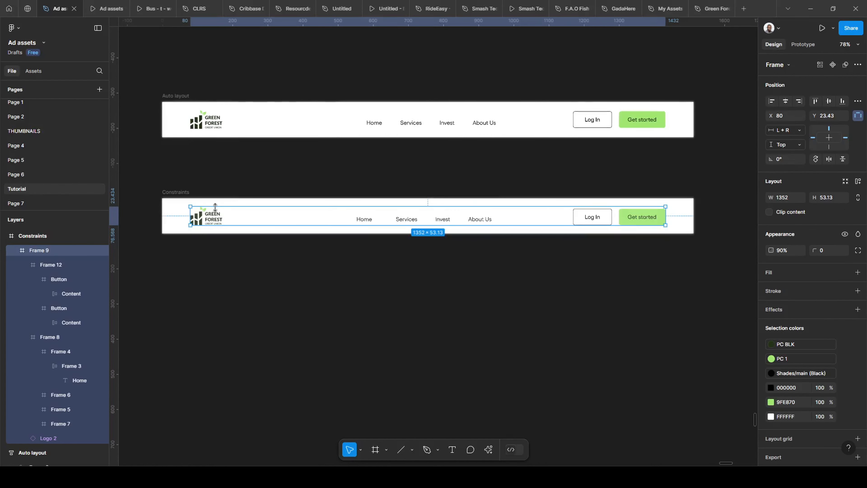
scroll(170, 206, "up", 3)
scroll(171, 205, "down", 1)
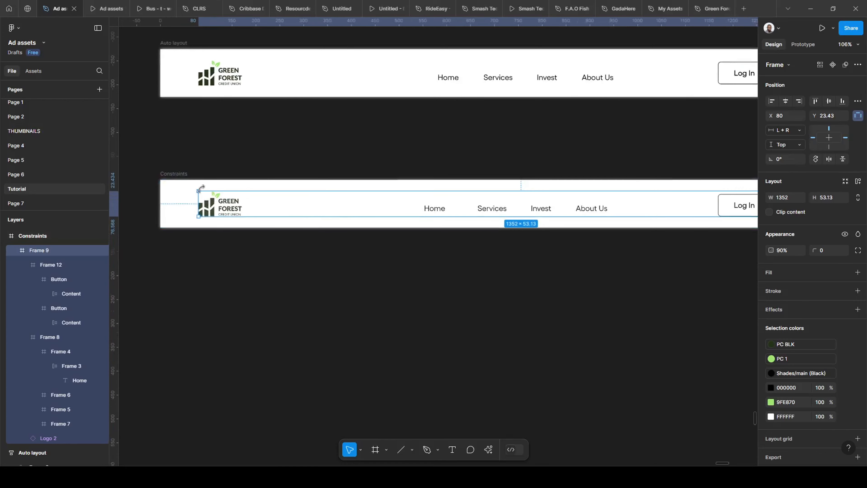
mouse_move(482, 137)
left_mouse_down()
mouse_move(480, 101)
mouse_move(479, 136)
left_mouse_up()
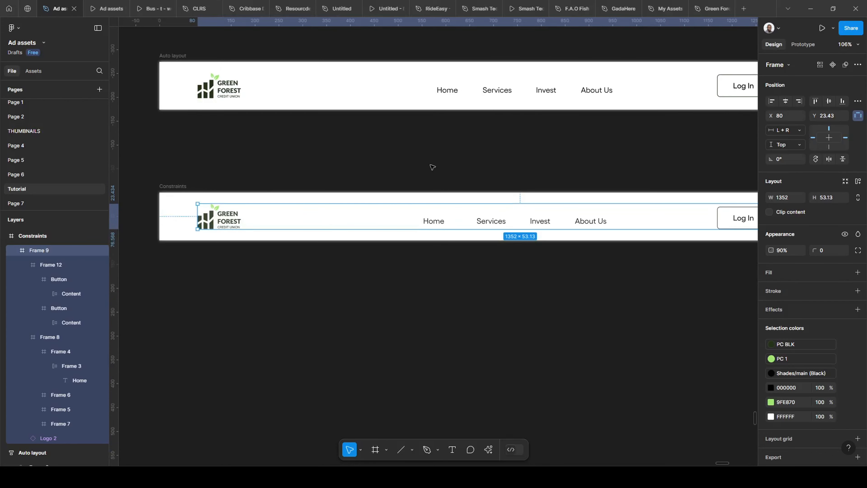
scroll(478, 178, "up", 5)
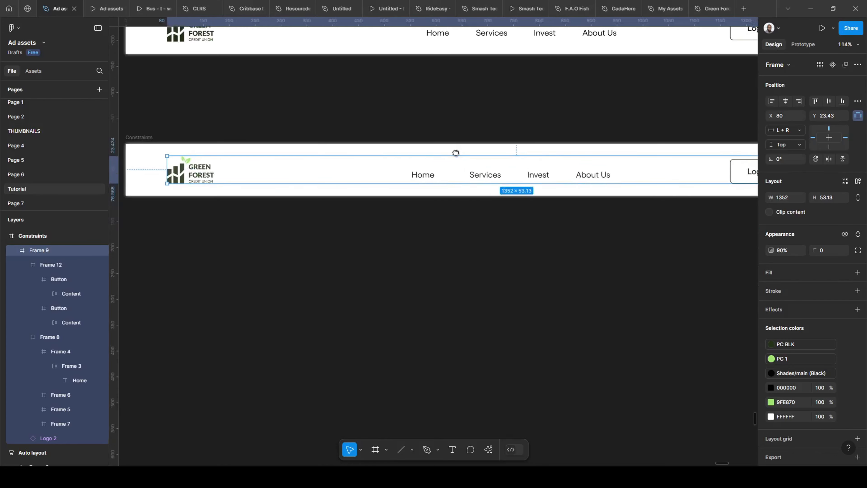
scroll(380, 179, "down", 8)
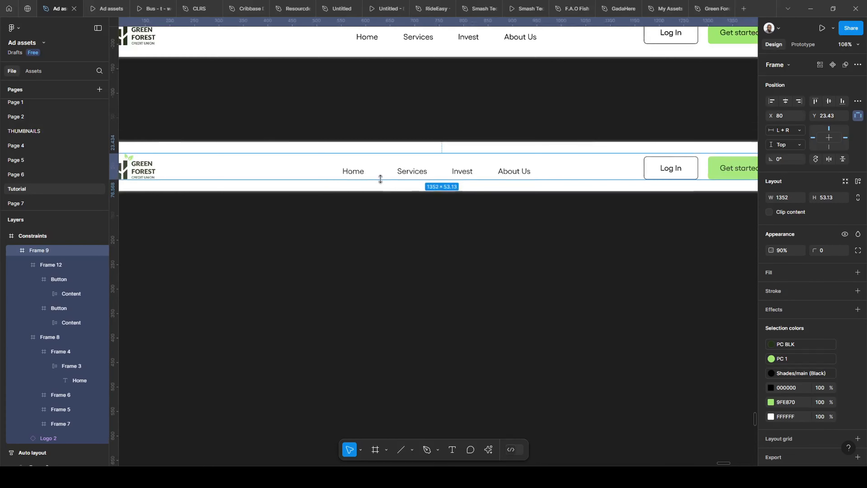
left_click(207, 138)
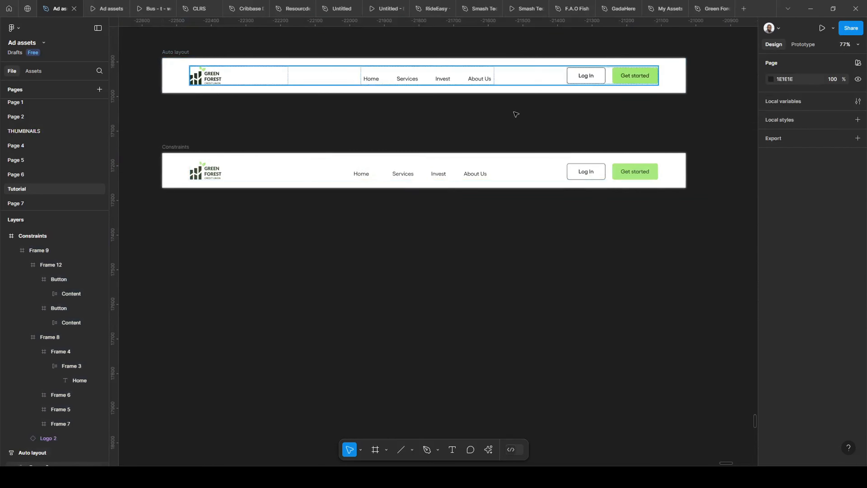
- Try resizing the Auto layout navigation bar from its right edge, ending back at a width of 1512
left_click(245, 68)
scroll(575, 130, "up", 3)
scroll(575, 130, "right", 3)
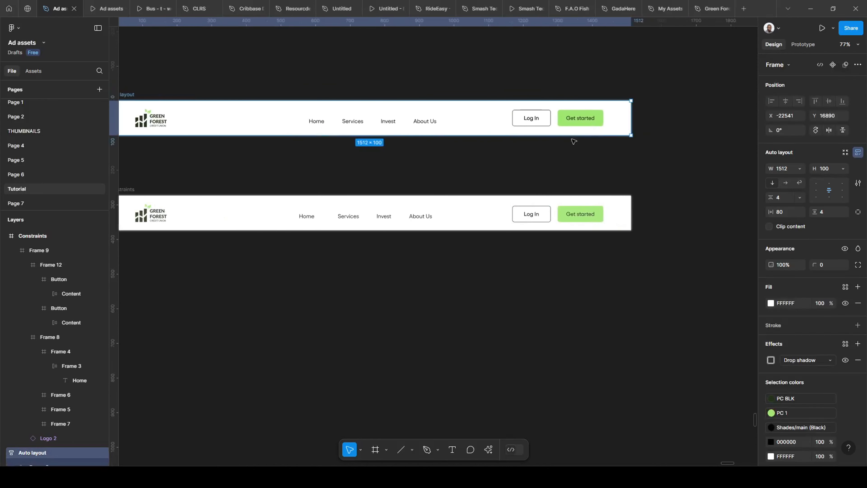
left_click_drag(631, 120, 529, 138)
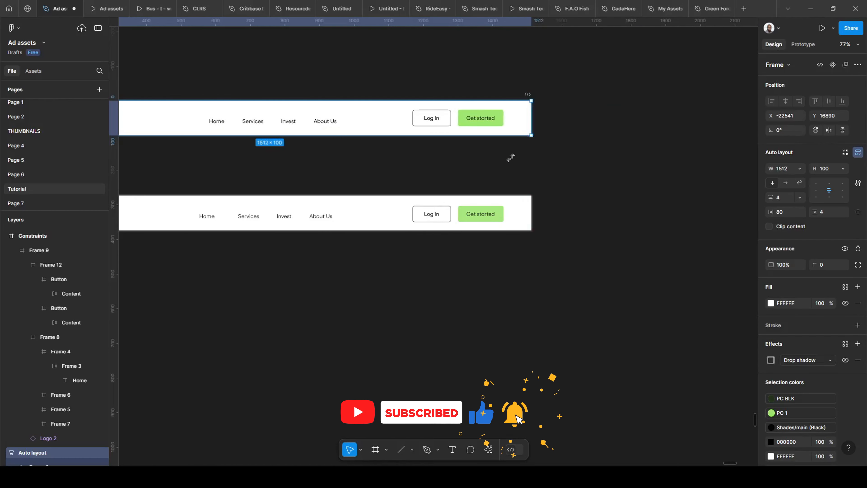
left_click_drag(518, 175, 617, 166)
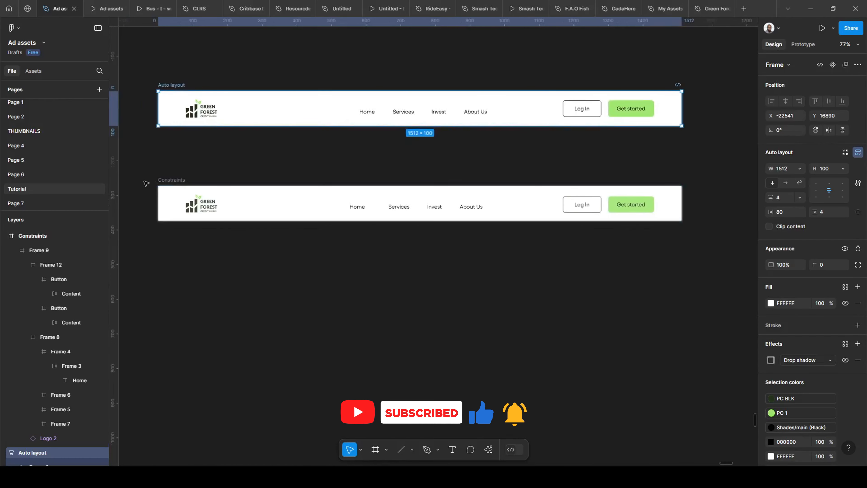
scroll(167, 180, "up", 3)
key("Escape")
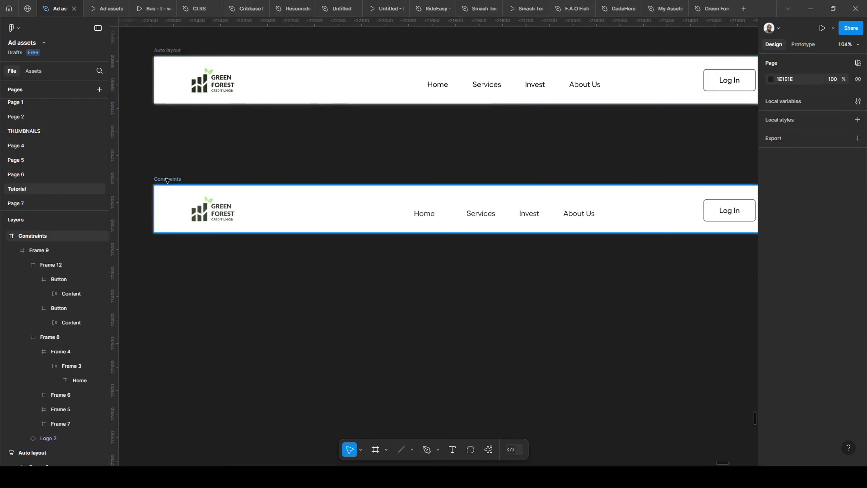
- Inspect the Constraints bar and its link group's constraints, and compare them with the Auto layout bar's content frame
left_click(167, 180)
scroll(167, 180, "down", 3)
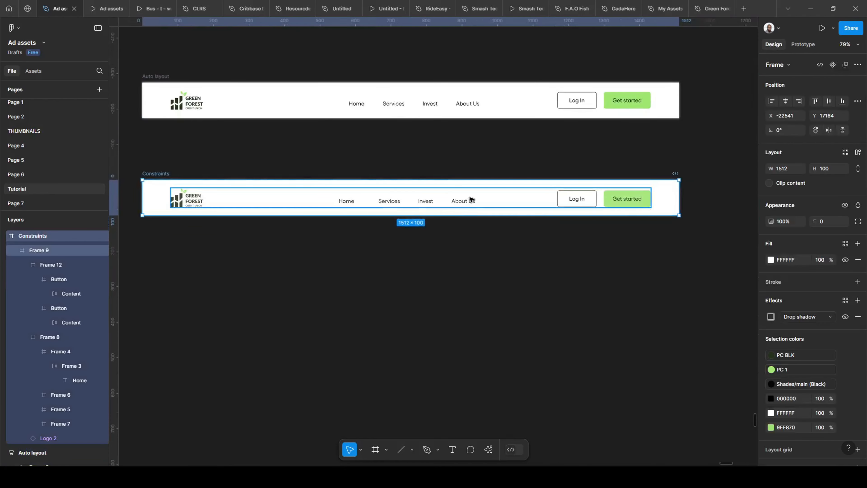
left_click(471, 200)
left_click(401, 194)
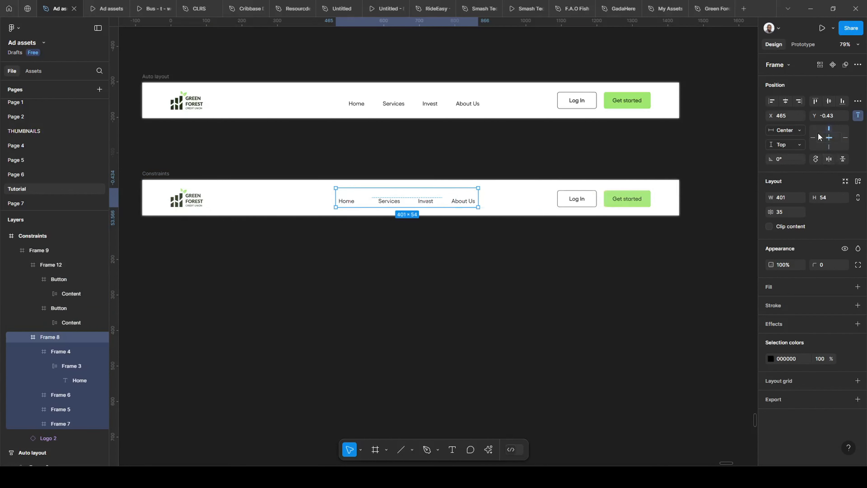
left_click(452, 102)
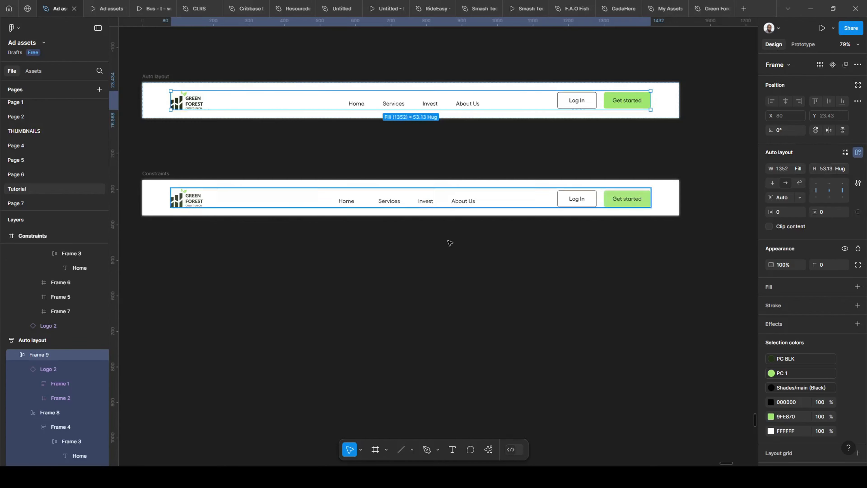
- Inspect the constraints of the Constraints bar's content frame, its logo and its Get started button
left_click(253, 205)
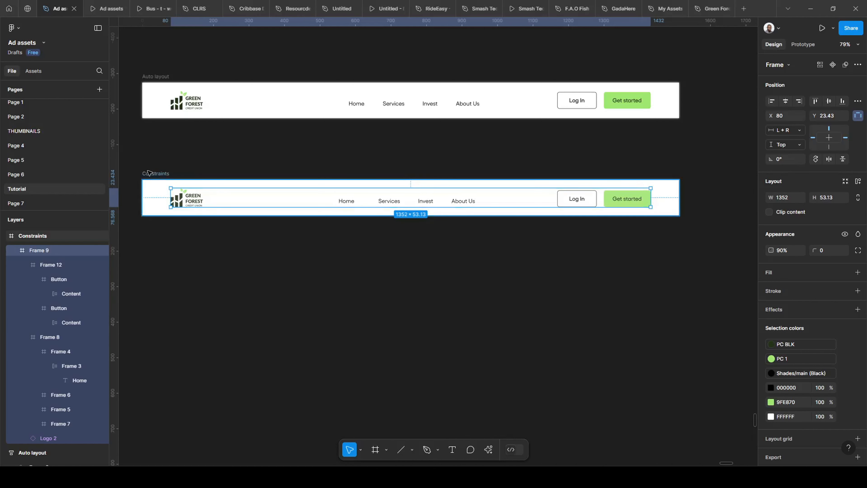
left_click(203, 203)
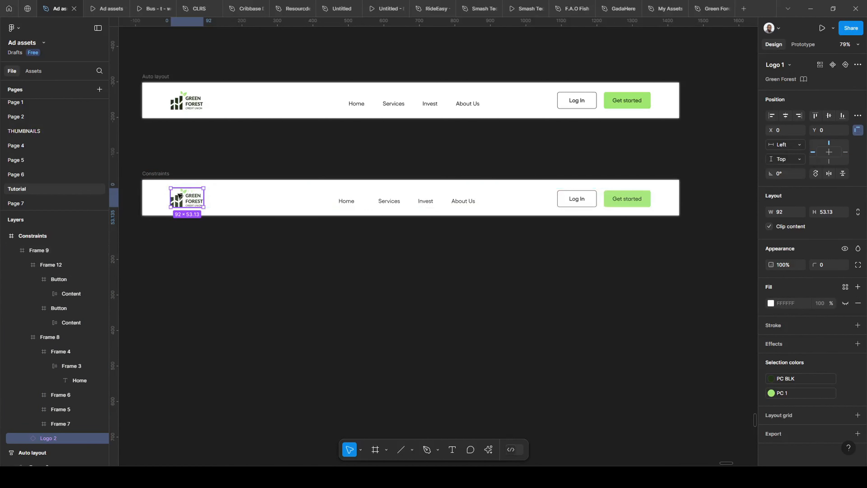
left_click(213, 196)
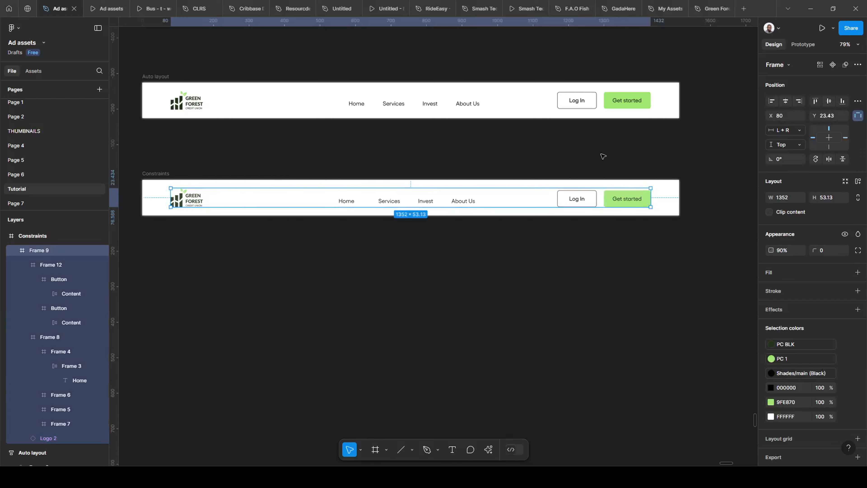
left_click(606, 200)
left_click(606, 200)
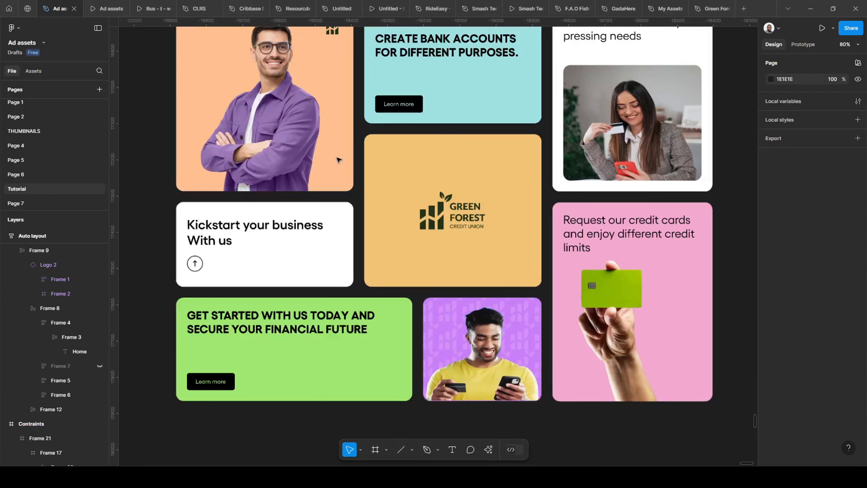
- Inspect the auto layout settings of the first two card columns in the Autolayout card grid
scroll(338, 159, "up", 3)
scroll(205, 116, "up", 5)
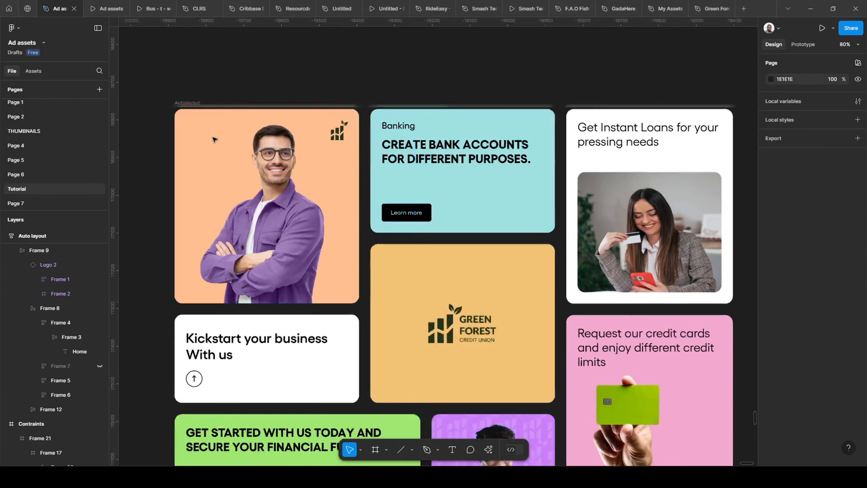
scroll(218, 111, "down", 5)
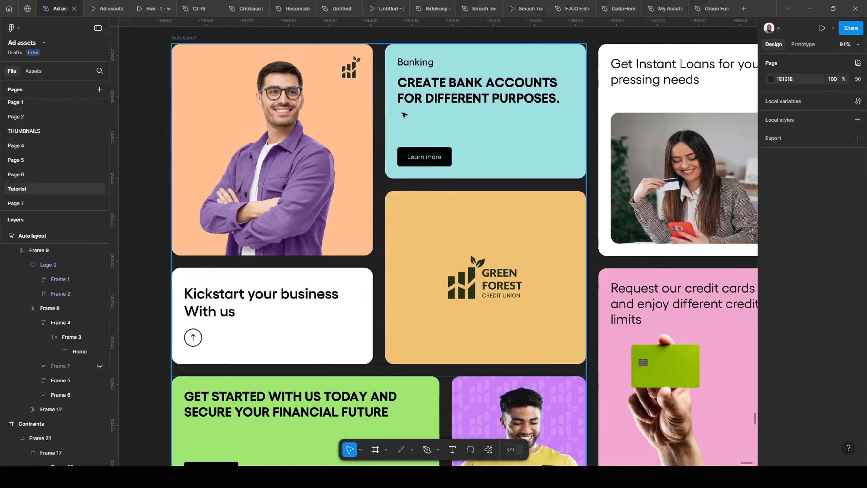
scroll(342, 118, "down", 3)
scroll(337, 137, "up", 3)
scroll(337, 136, "right", 2)
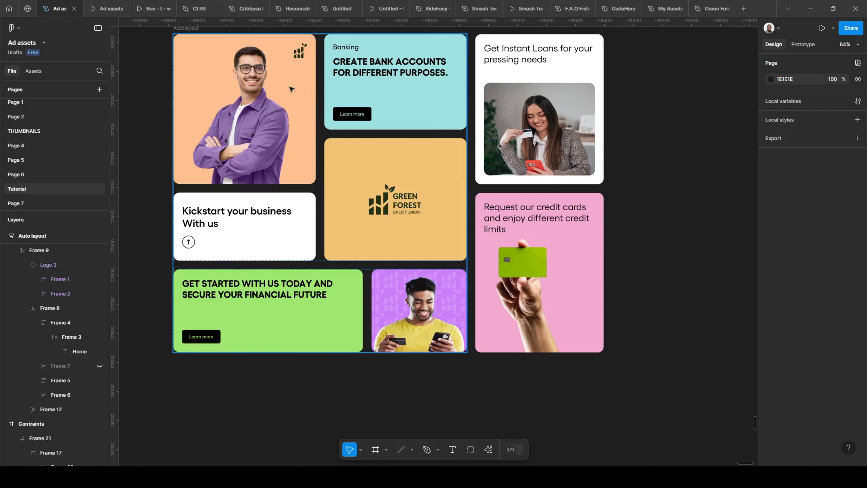
scroll(275, 125, "up", 2)
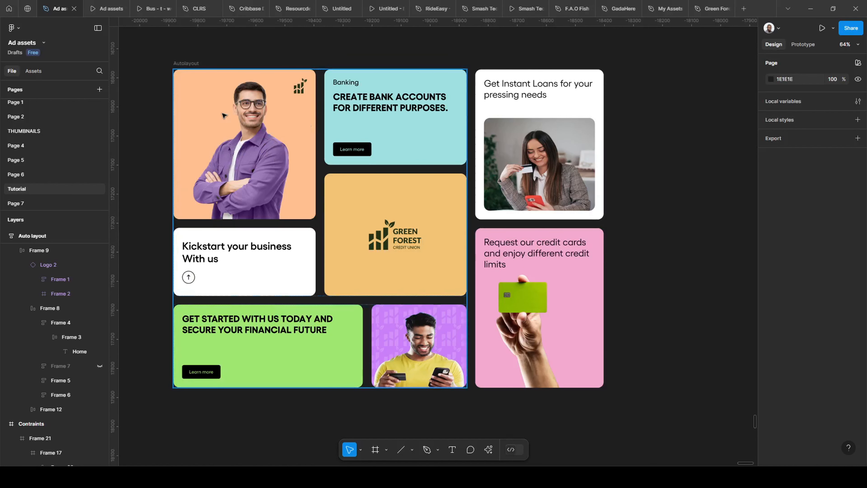
double_click(294, 126)
double_click(295, 127)
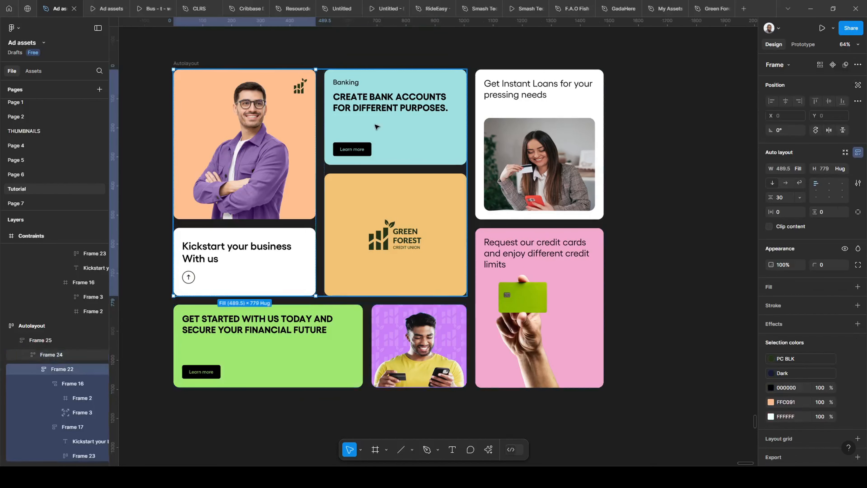
left_click(371, 236)
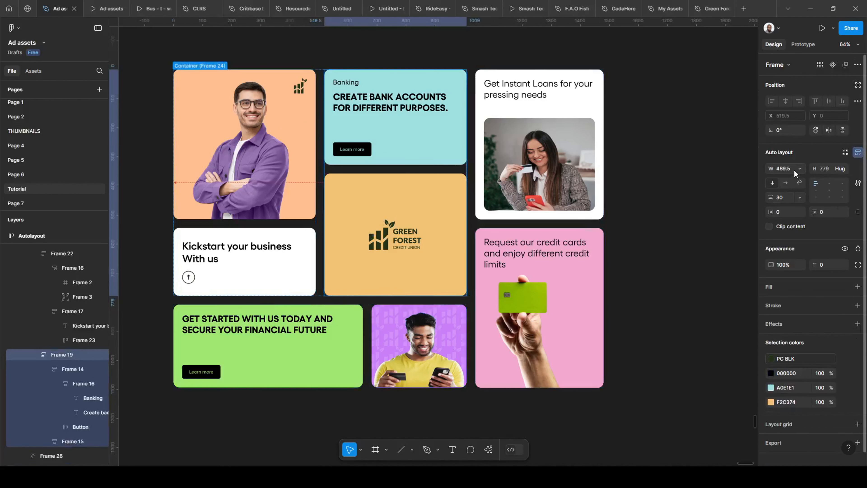
left_click(286, 248)
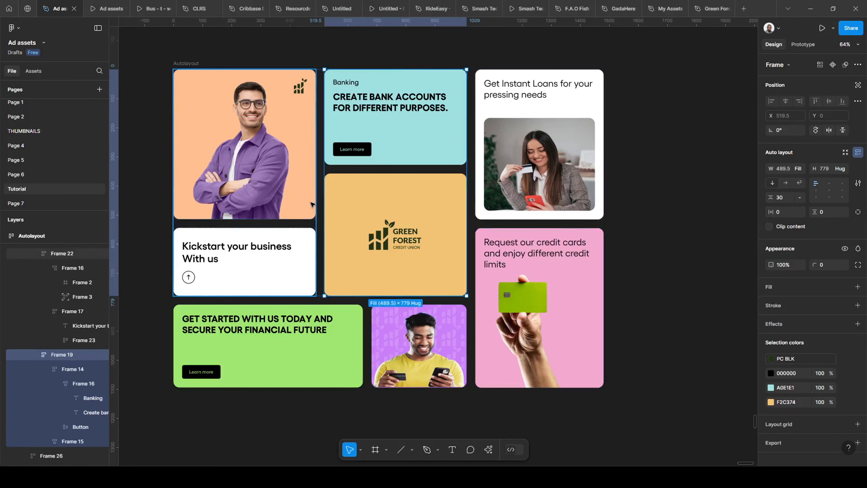
- Inspect the auto layout settings of the Autolayout grid's third column, its two cards and the whole grid frame
left_click(507, 308)
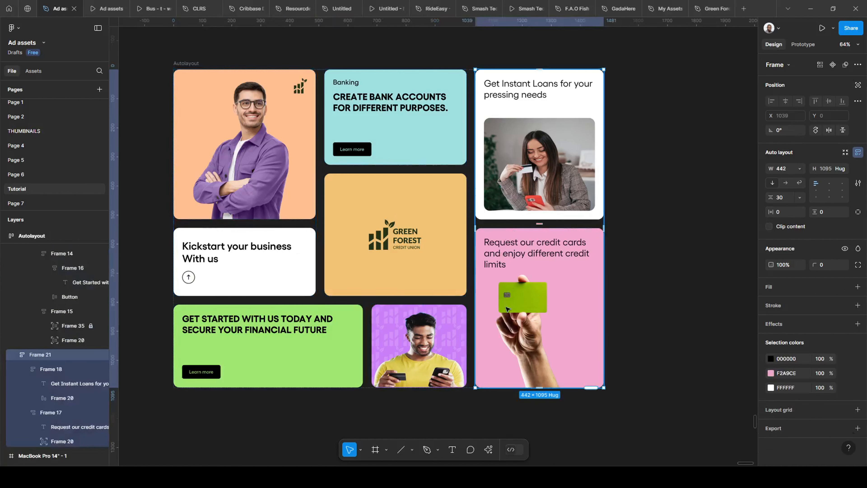
left_click(536, 158)
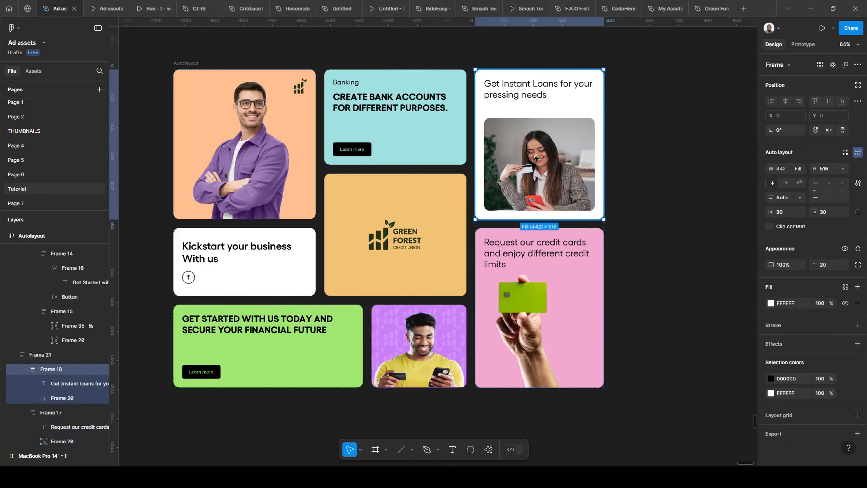
left_click(523, 271)
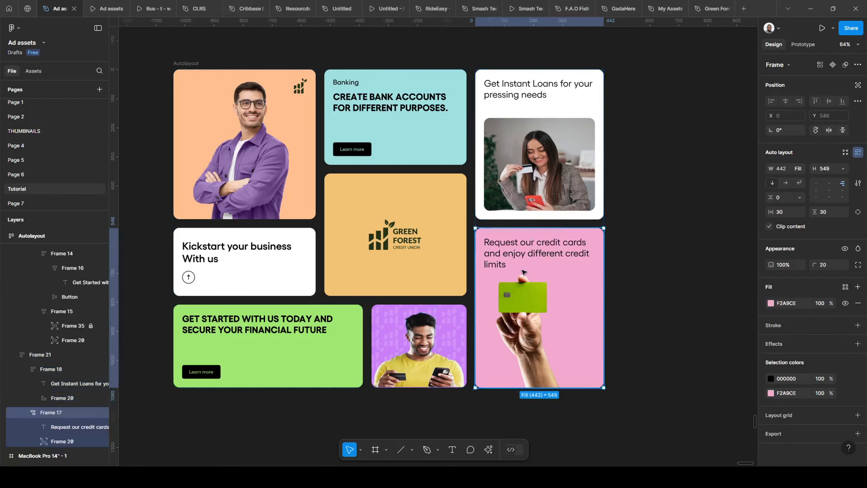
left_click(516, 224)
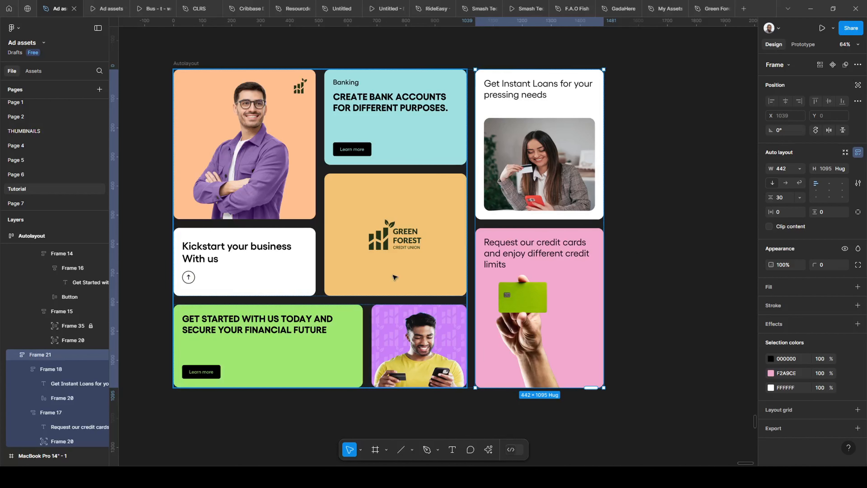
scroll(467, 219, "down", 1)
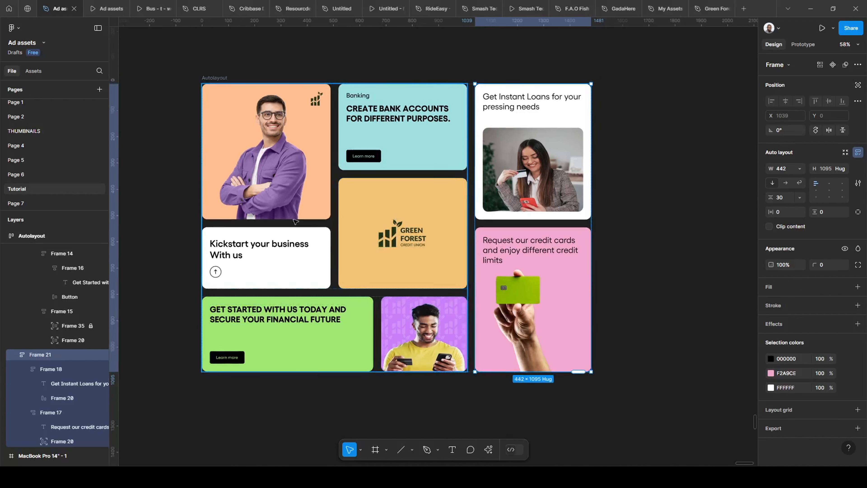
left_click(221, 78)
scroll(267, 174, "down", 1)
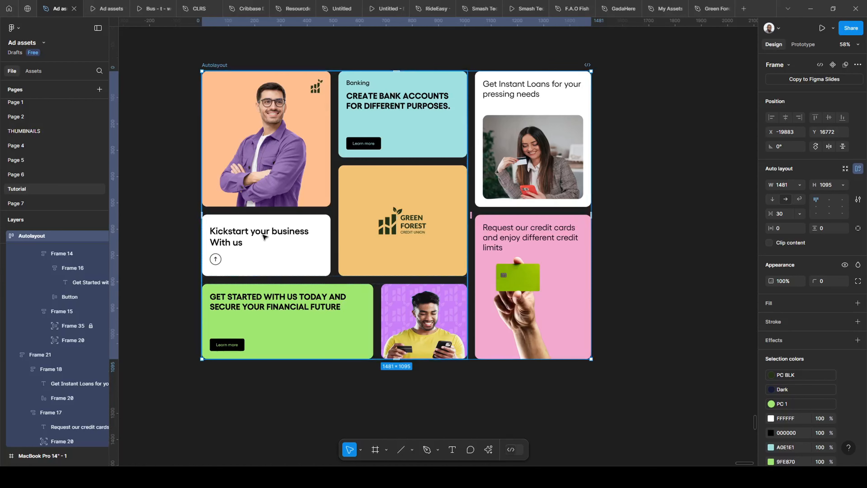
- Inspect the constraints of the Contraints grid's upper card group, its orange logo card and the logo inside
scroll(285, 245, "down", 10)
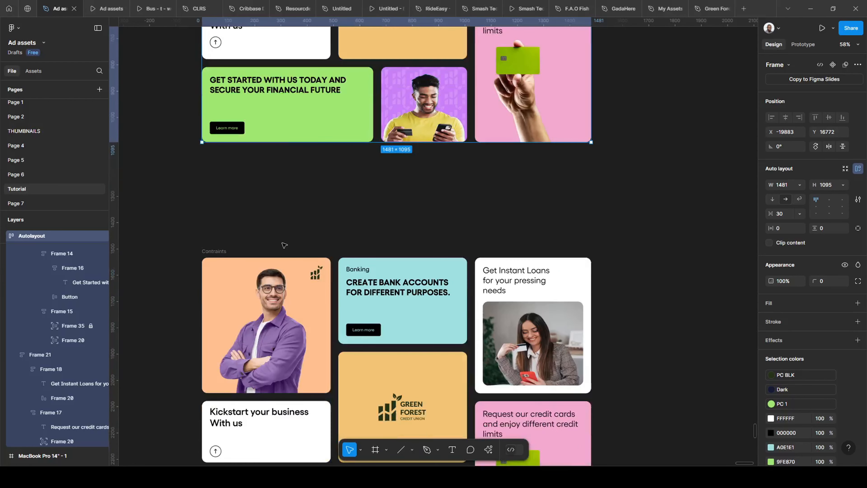
scroll(226, 243, "down", 2)
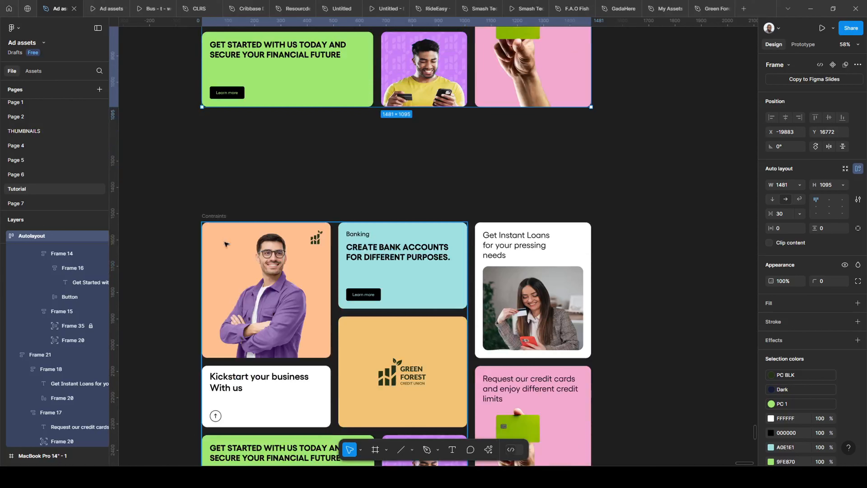
left_click(213, 217)
scroll(218, 296, "down", 1)
double_click(253, 318)
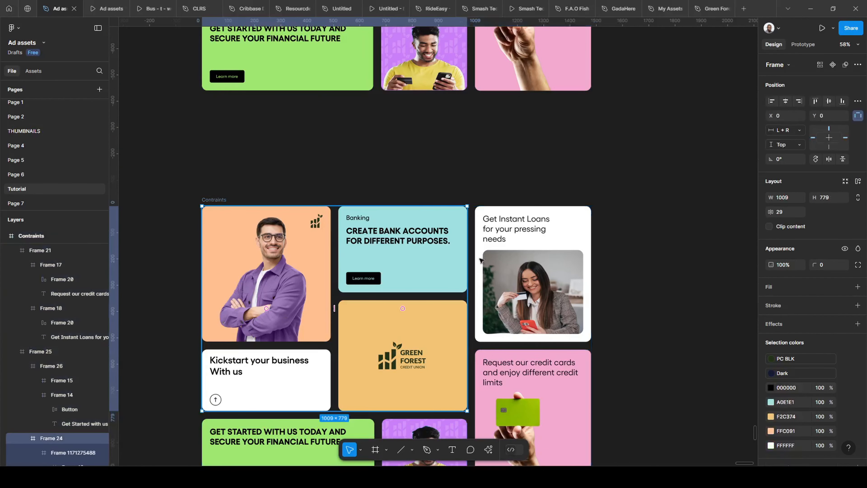
double_click(404, 359)
double_click(404, 359)
double_click(404, 359)
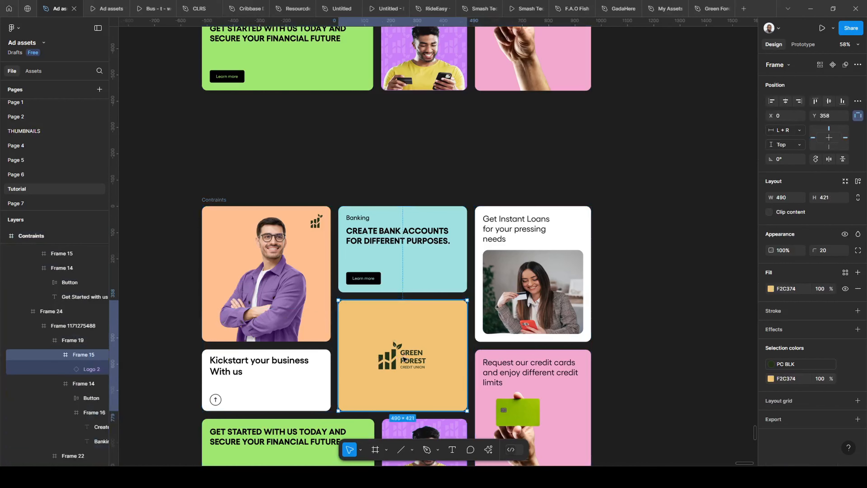
double_click(403, 359)
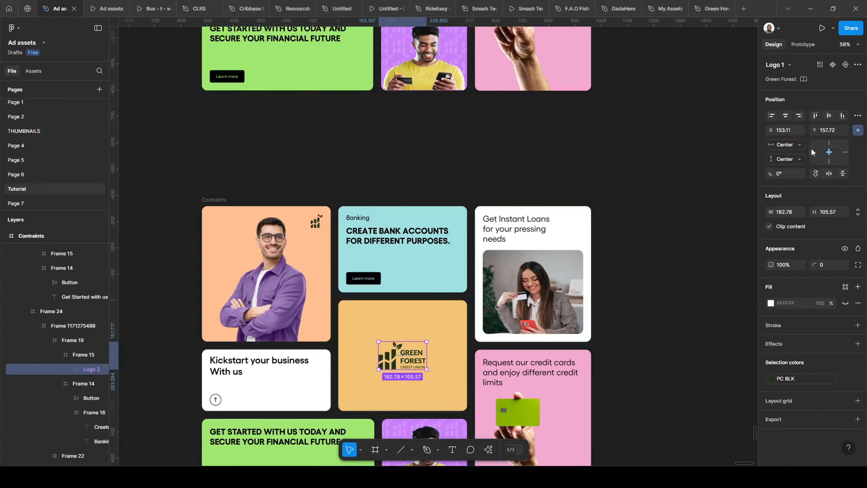
- Try widening the whole Contraints card grid to 1918, and undo the resize
left_click(609, 309)
scroll(330, 268, "down", 2)
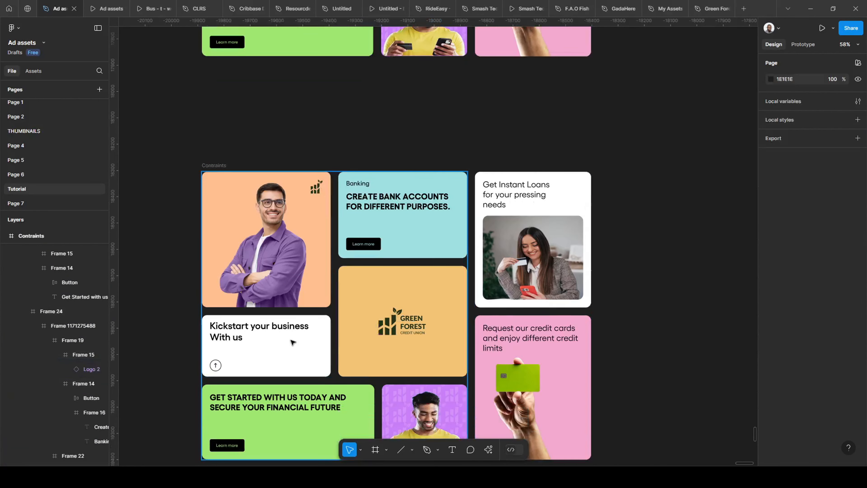
scroll(446, 312, "down", 1)
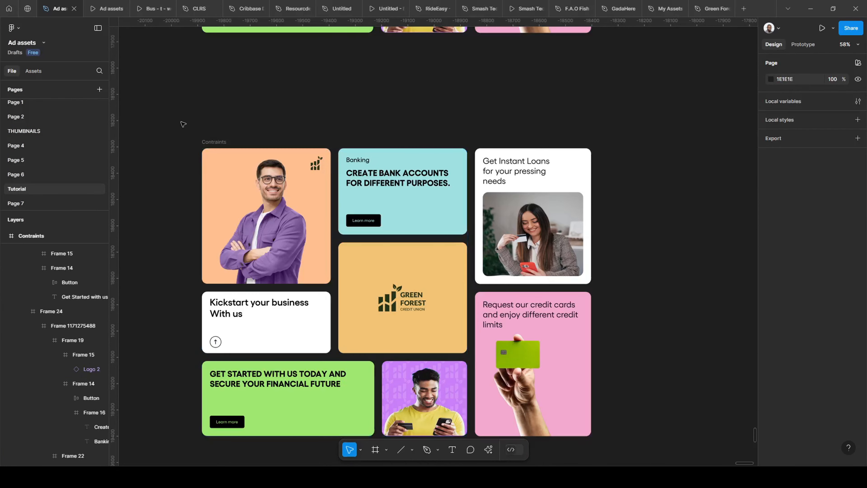
scroll(186, 162, "down", 2)
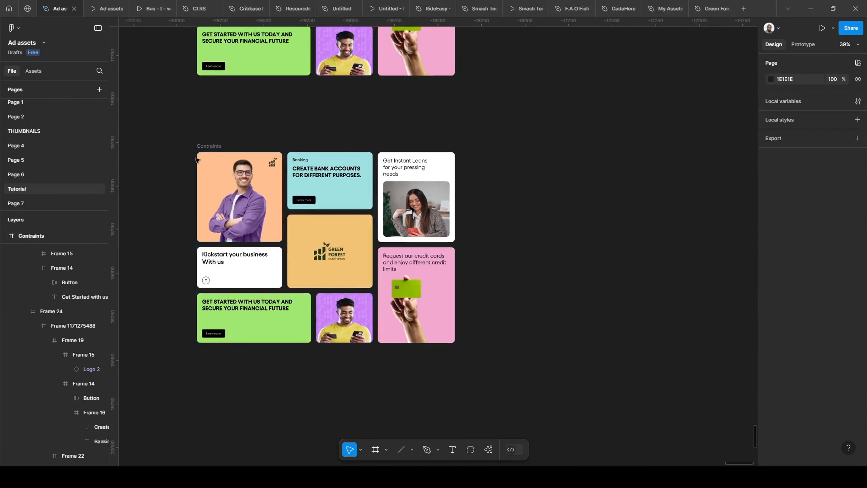
left_click(198, 145)
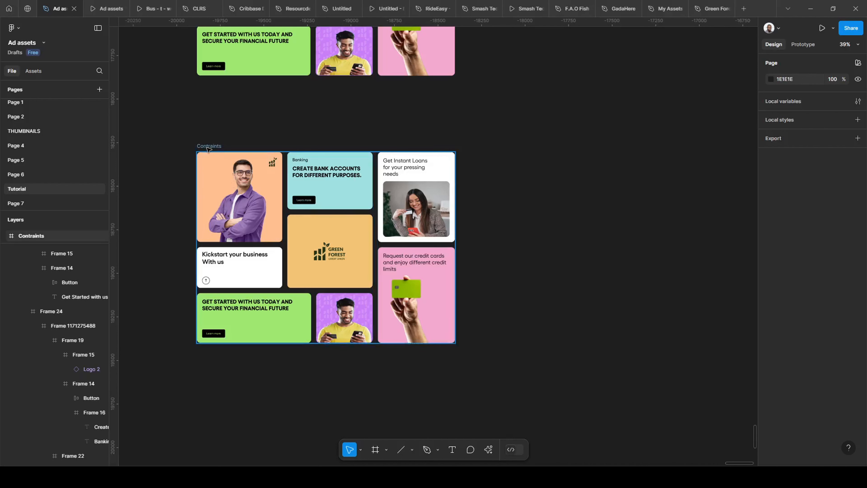
left_click(343, 146)
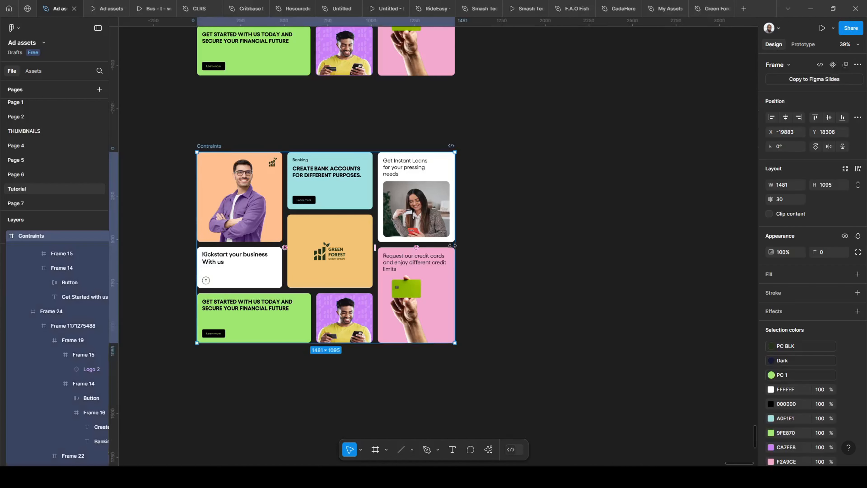
left_click_drag(453, 245, 531, 245)
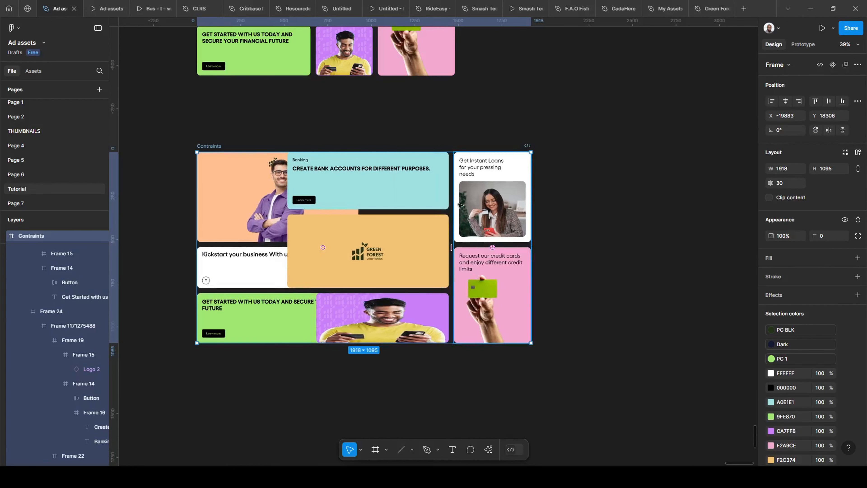
key("ctrl+z")
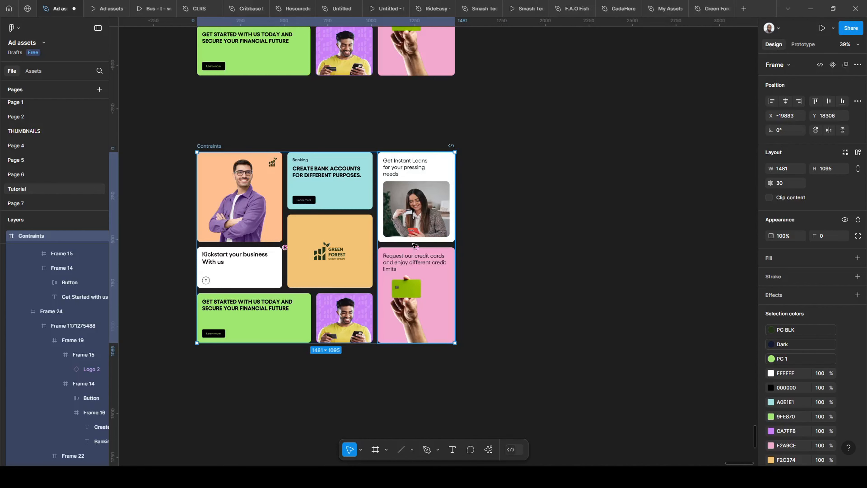
- Inspect the constraints of the Contraints grid's pink credit card frame and its parent column against the Autolayout grid
left_click(413, 242)
left_click(394, 261)
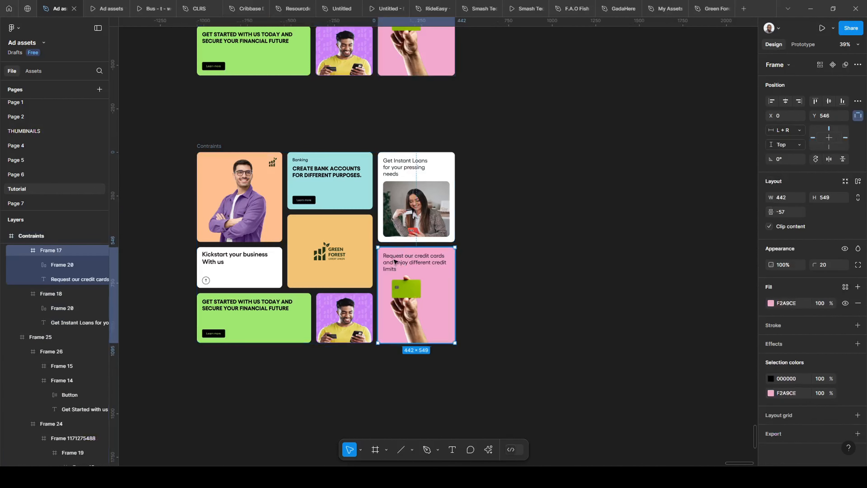
key("shift+Return")
scroll(417, 84, "up", 4)
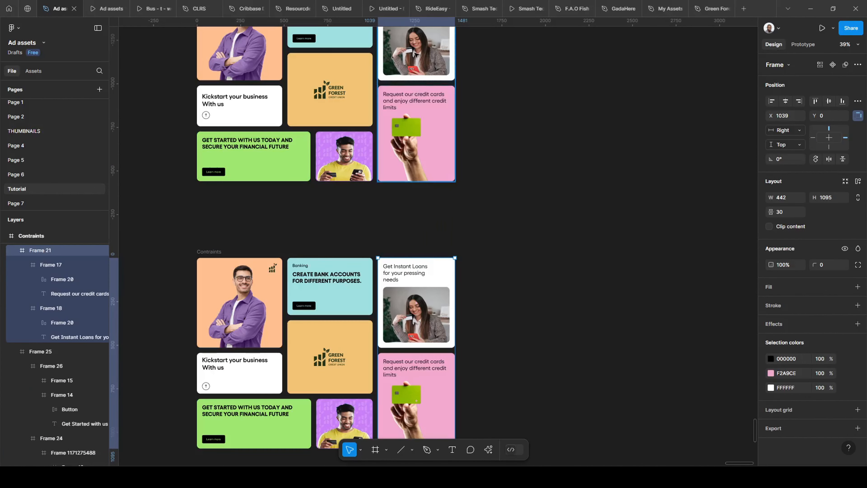
scroll(412, 81, "down", 4)
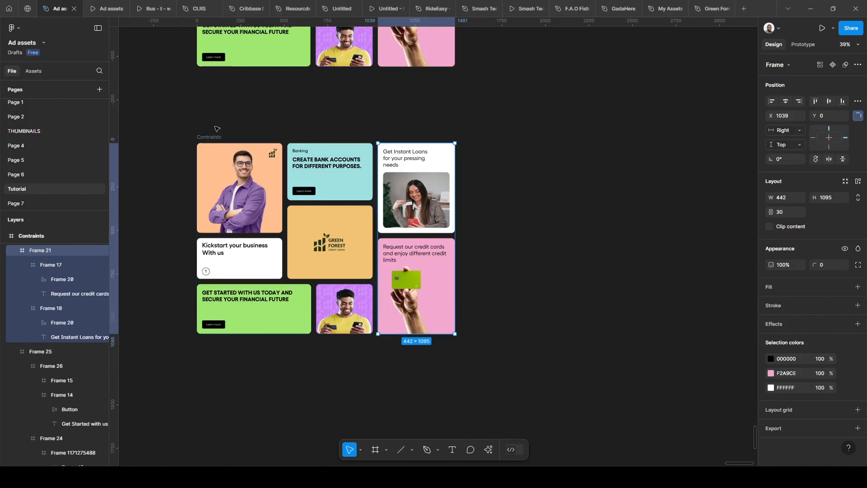
- Try resizing the Contraints card grid from its right edge, ending back at a width of 1481
left_click(208, 137)
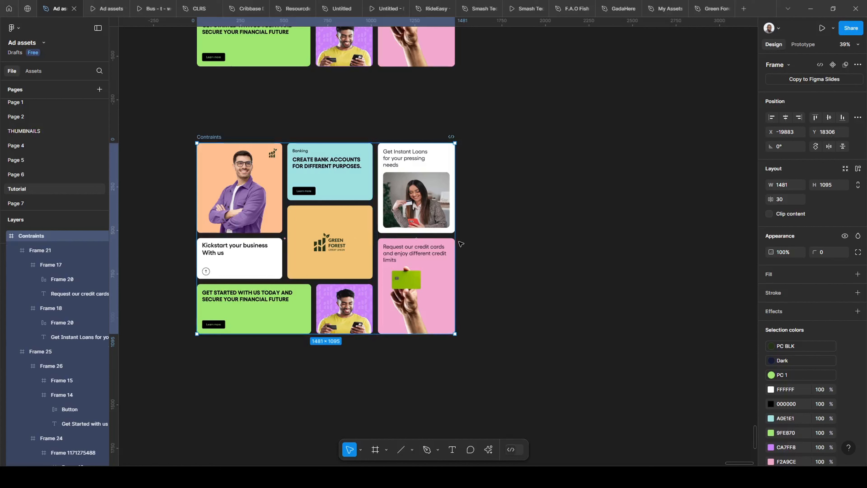
mouse_move(456, 241)
left_mouse_down()
mouse_move(559, 245)
mouse_move(423, 251)
mouse_move(517, 249)
mouse_move(424, 248)
mouse_move(479, 249)
mouse_move(427, 251)
mouse_move(456, 249)
left_mouse_up()
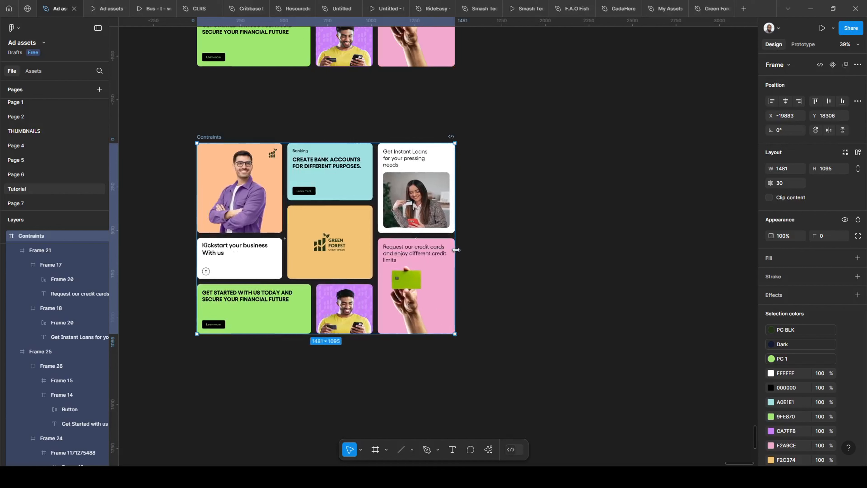
scroll(203, 124, "up", 1)
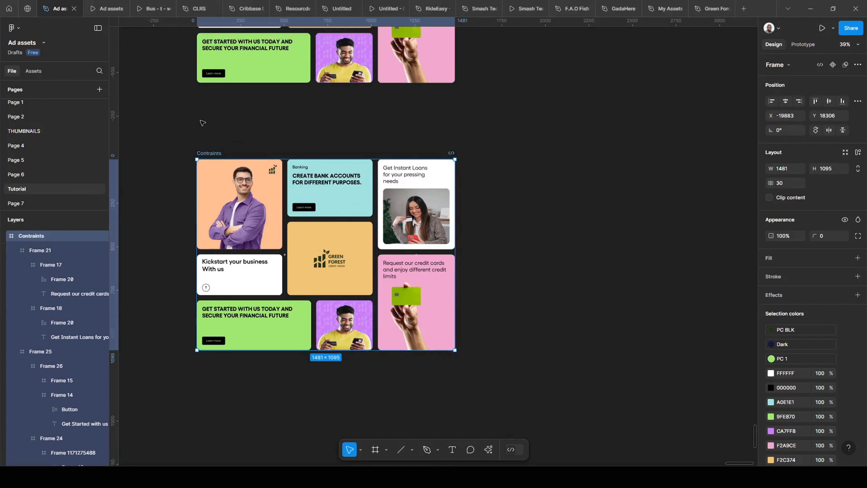
- Try widening the whole Autolayout card grid to 1699, and undo the resize
scroll(203, 123, "up", 5)
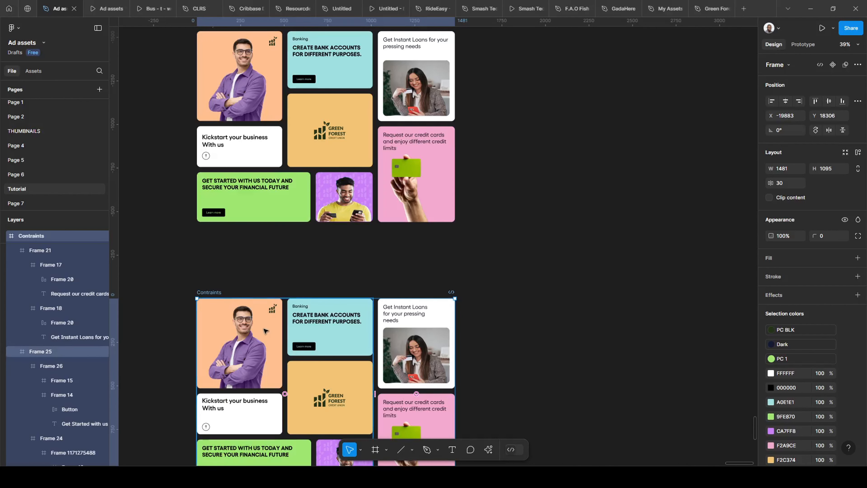
scroll(239, 307, "up", 3)
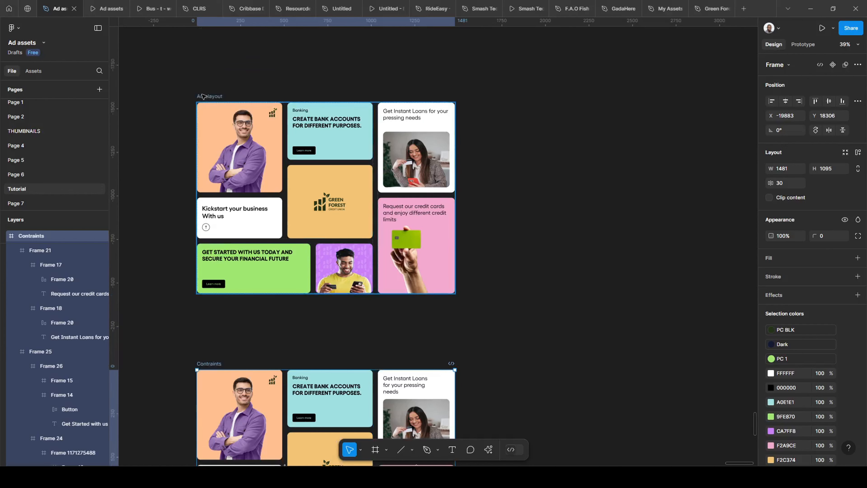
left_click(259, 101)
scroll(221, 161, "up", 5)
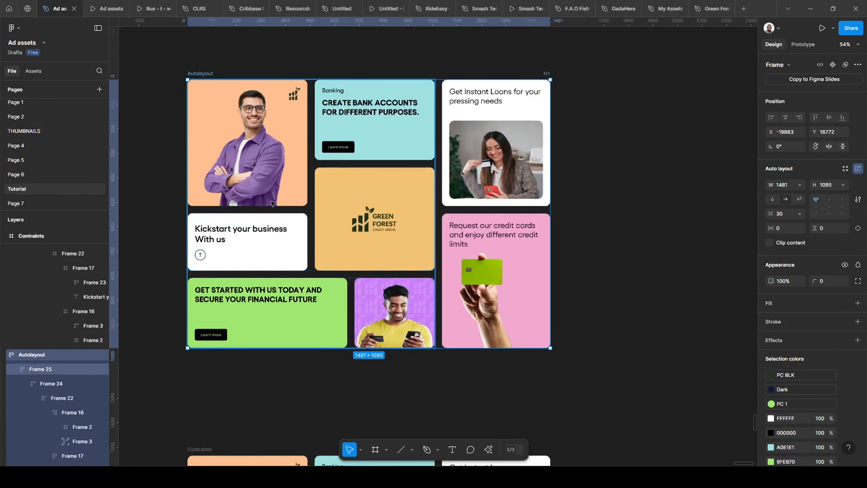
scroll(307, 252, "down", 2)
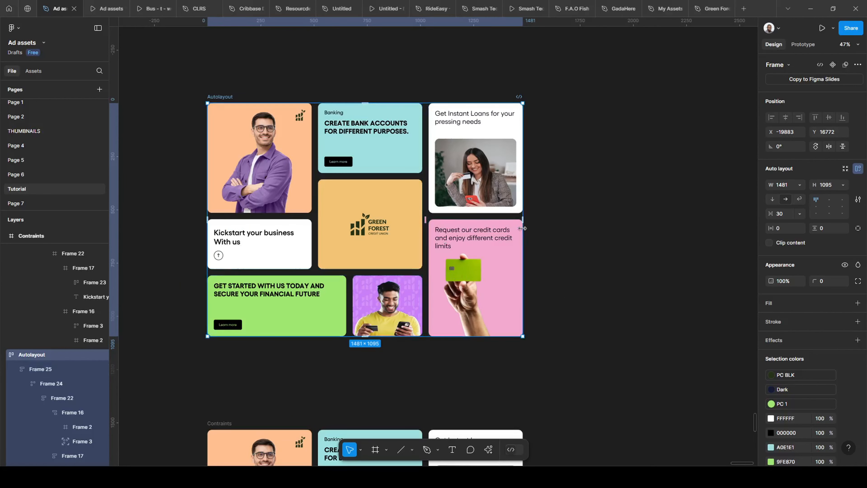
left_click_drag(522, 228, 569, 222)
scroll(368, 383, "down", 1)
scroll(368, 383, "up", 1)
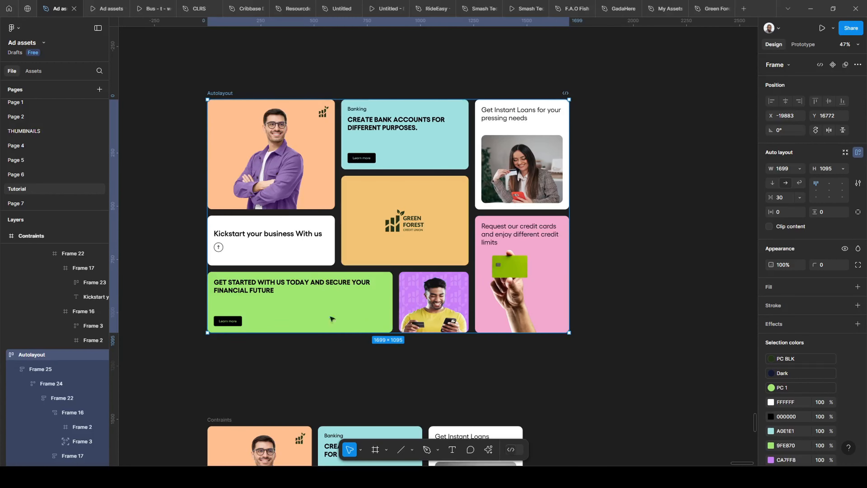
key("ctrl+z")
- Compare the cards of the Autolayout grid with those of the Contraints grid below it
scroll(209, 161, "up", 1)
scroll(210, 160, "up", 3)
scroll(238, 153, "down", 2)
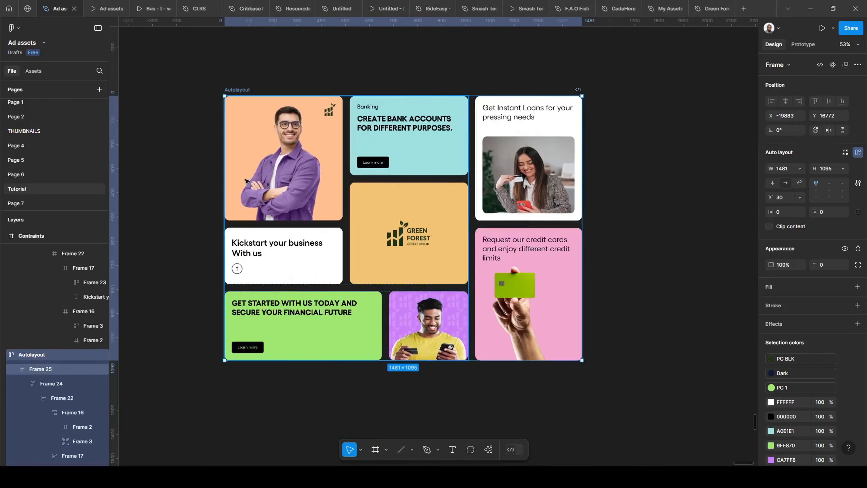
scroll(238, 153, "down", 1)
scroll(239, 157, "down", 2)
scroll(239, 293, "down", 3)
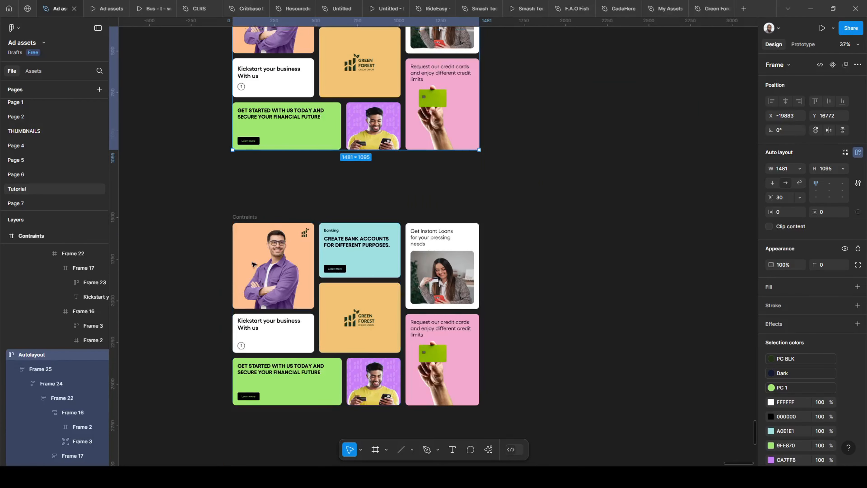
scroll(252, 243, "up", 2)
scroll(272, 198, "up", 2)
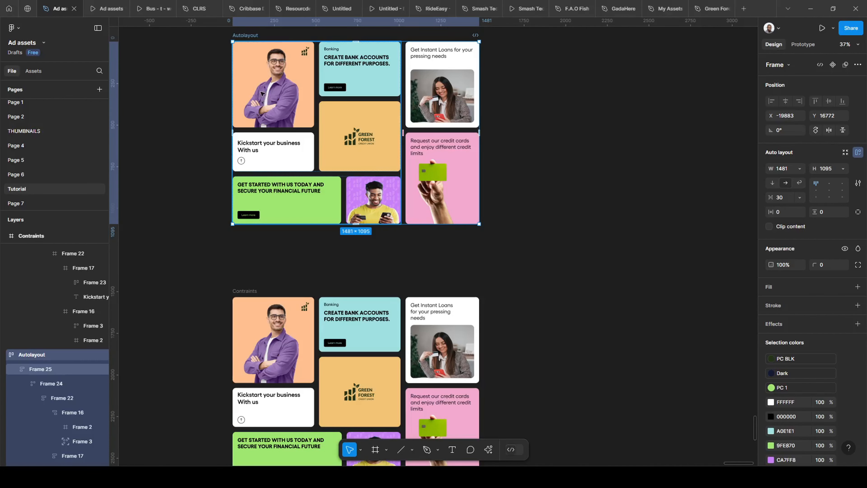
scroll(265, 108, "up", 1)
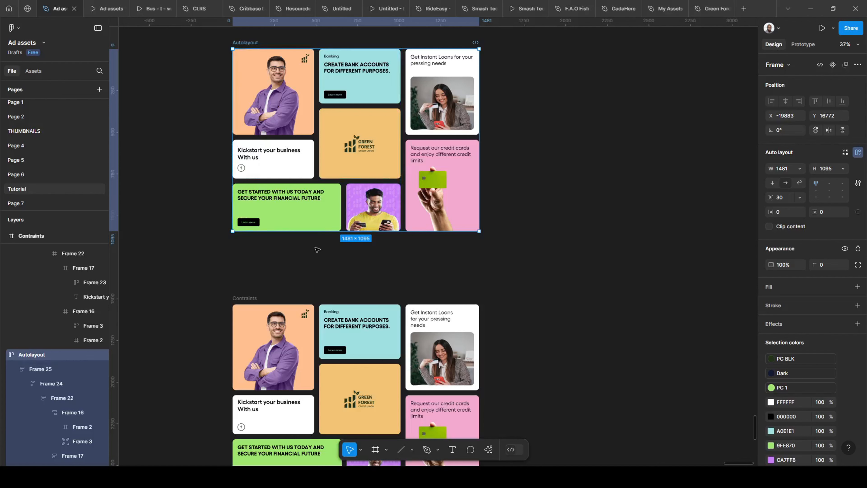
scroll(317, 250, "up", 1)
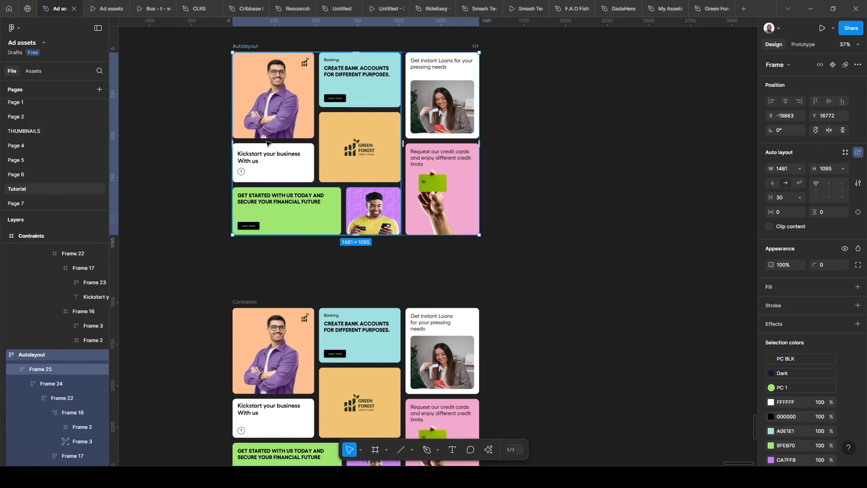
scroll(276, 164, "up", 2)
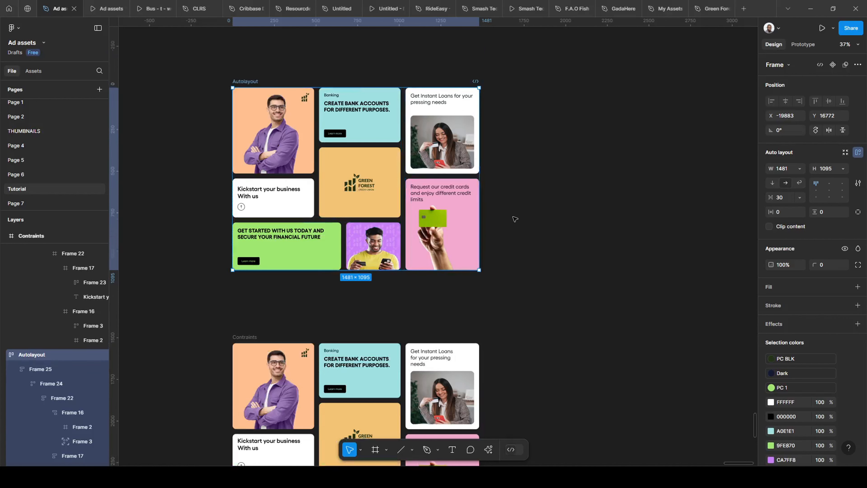
scroll(269, 134, "up", 3)
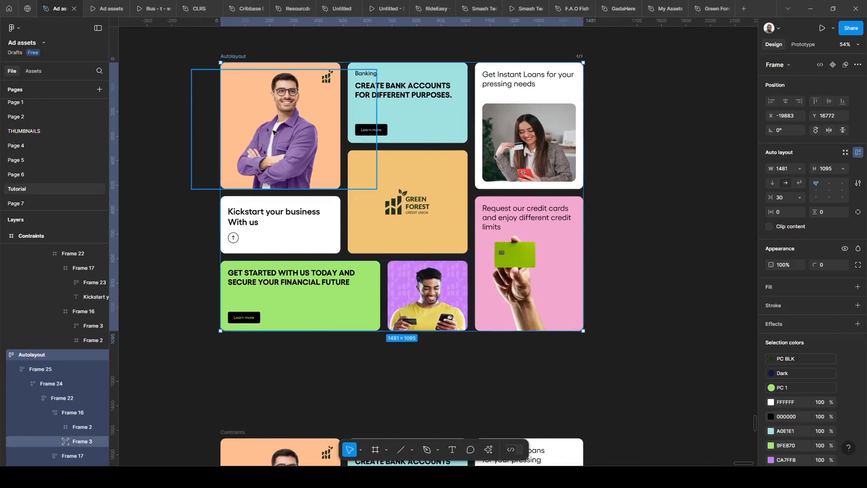
- Check the image frames in the Autolayout grid's orange, purple and pink cards
left_click(274, 133, "ctrl")
left_click(431, 300, "ctrl")
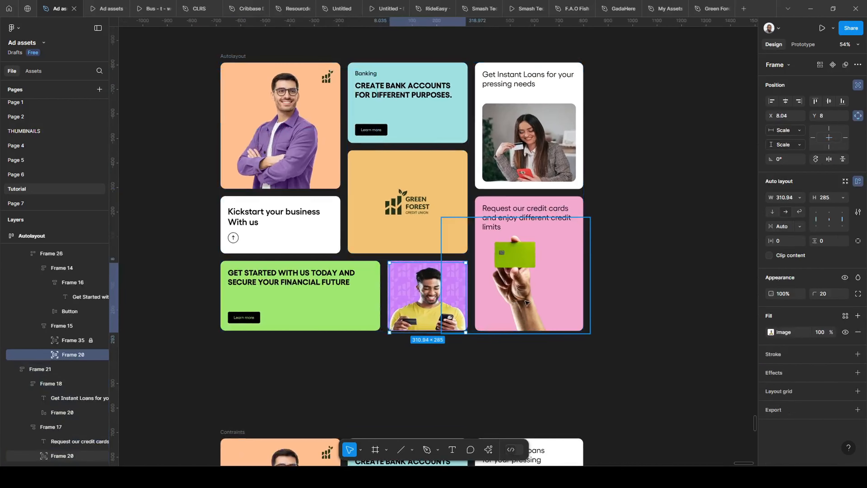
left_click(526, 301, "ctrl")
left_click(603, 284)
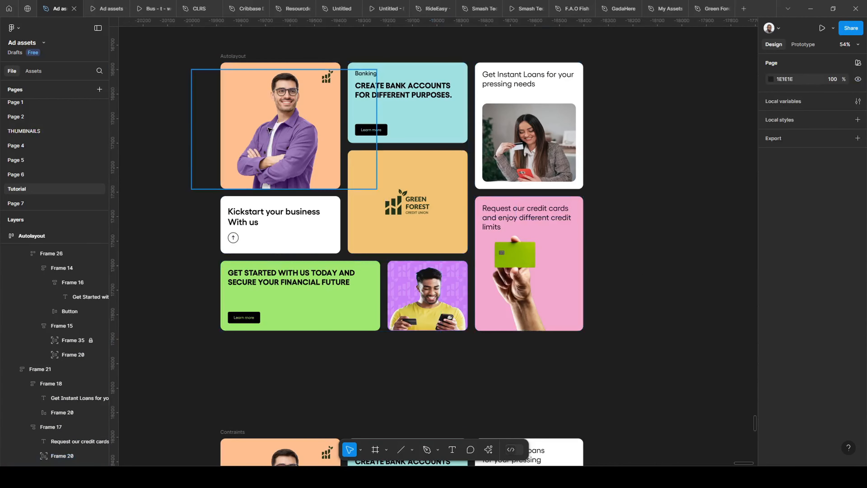
- Inspect the Autolayout grid's orange portrait card and the constraints of the man's image frame inside it
scroll(269, 129, "up", 1)
scroll(269, 129, "down", 1)
left_click(239, 133, "ctrl")
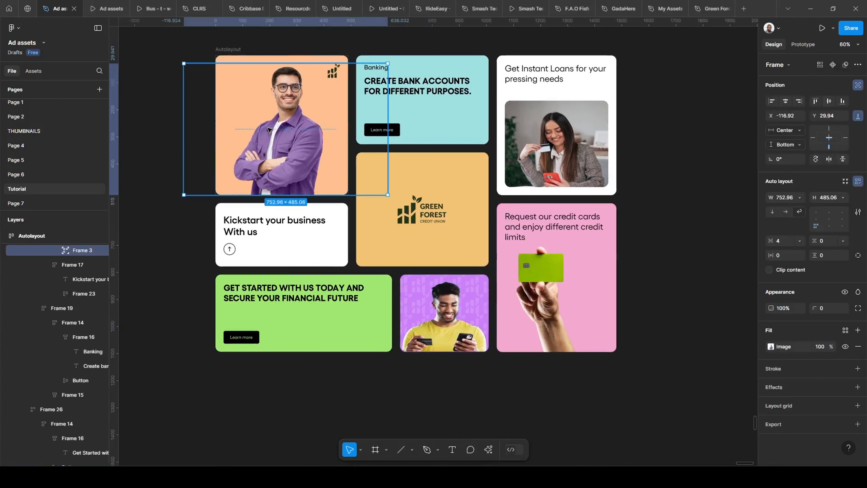
scroll(239, 134, "down", 1)
left_click(634, 211)
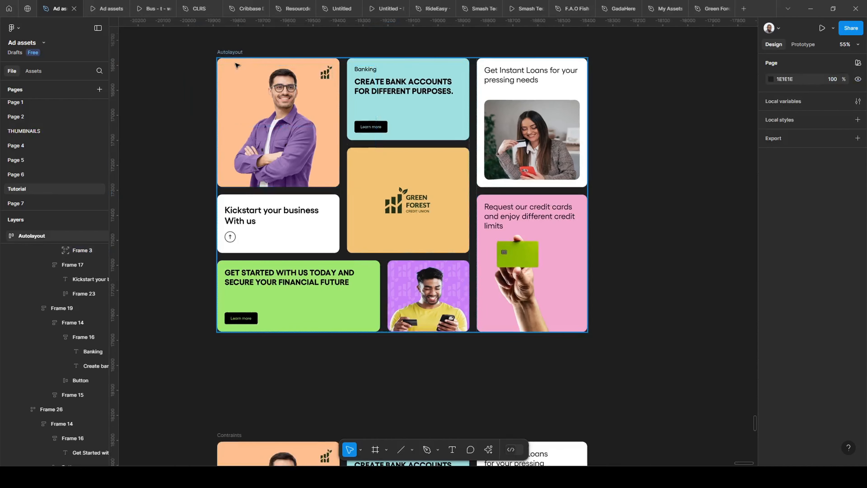
left_click(286, 65)
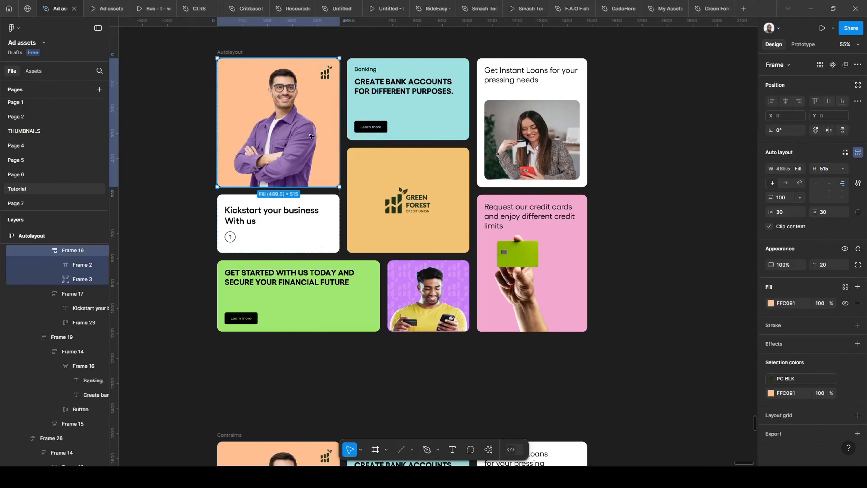
left_click(296, 130)
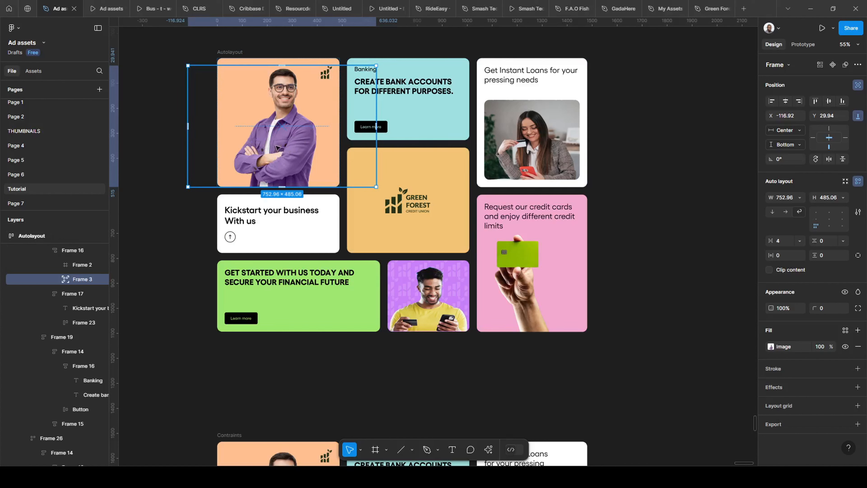
scroll(268, 177, "up", 5)
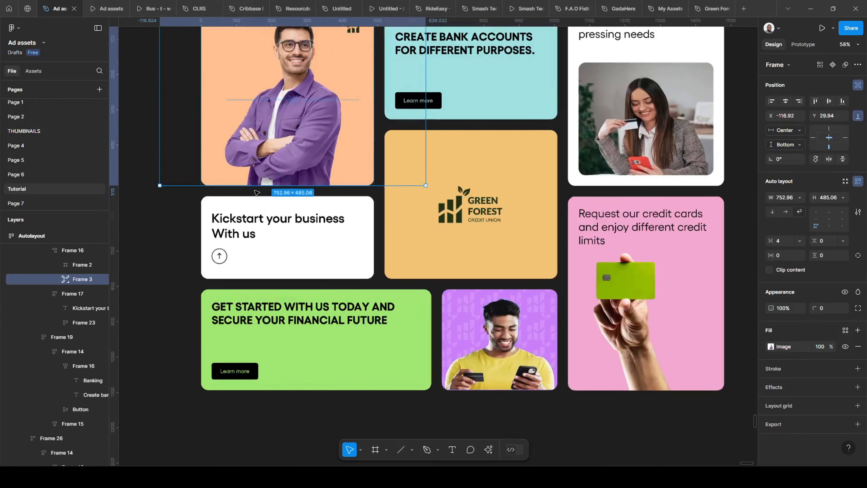
scroll(253, 182, "down", 5)
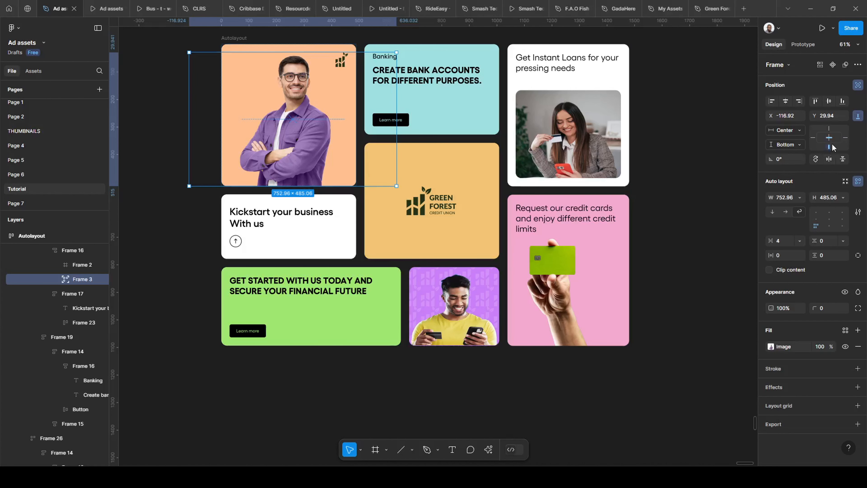
- Inspect the constraints of the image frame in the Autolayout grid's purple card
left_click(456, 317)
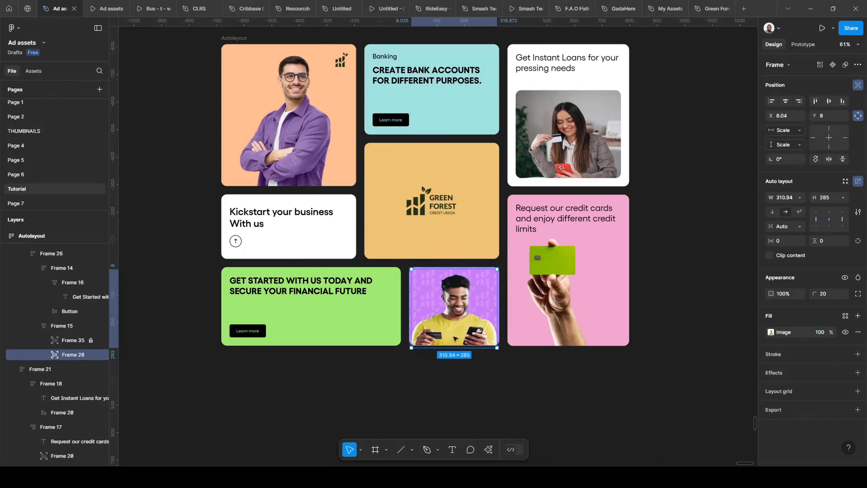
key("Escape")
left_click(423, 293)
left_click(423, 291, "ctrl")
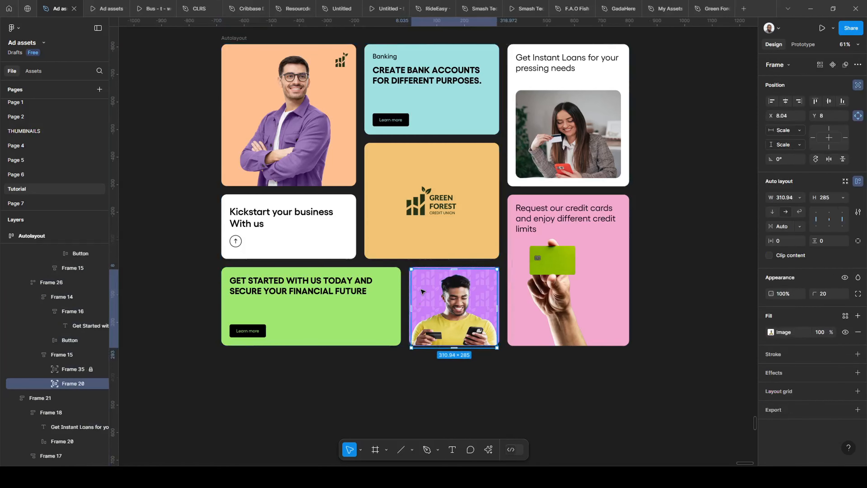
key("Escape")
- Try resizing the whole Autolayout card grid from its right edge, and undo the resize
scroll(363, 288, "down", 4)
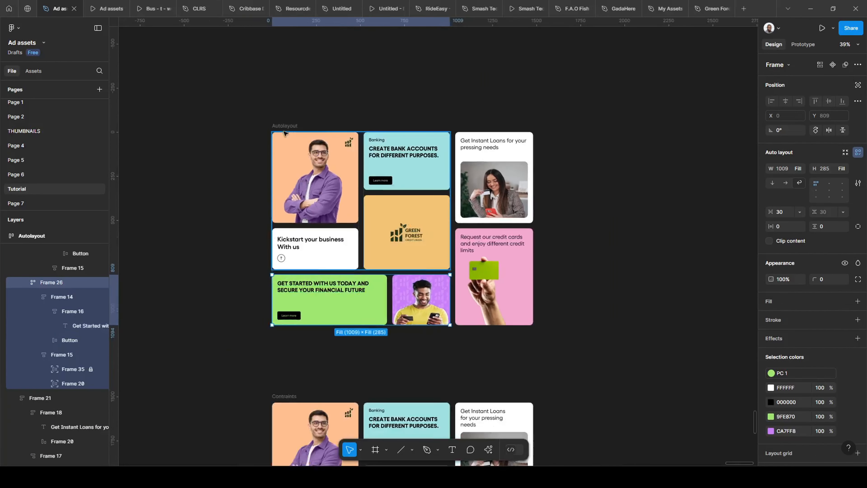
left_click(285, 126)
left_click_drag(531, 244, 519, 259)
key("ctrl+z")
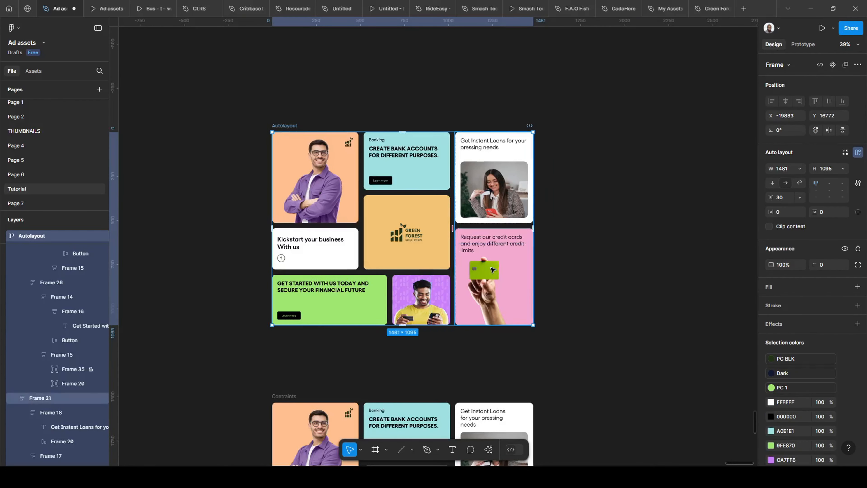
- Inspect the constraints of the hand-and-card image frame in the Autolayout grid's pink credit card tile
scroll(491, 267, "up", 3)
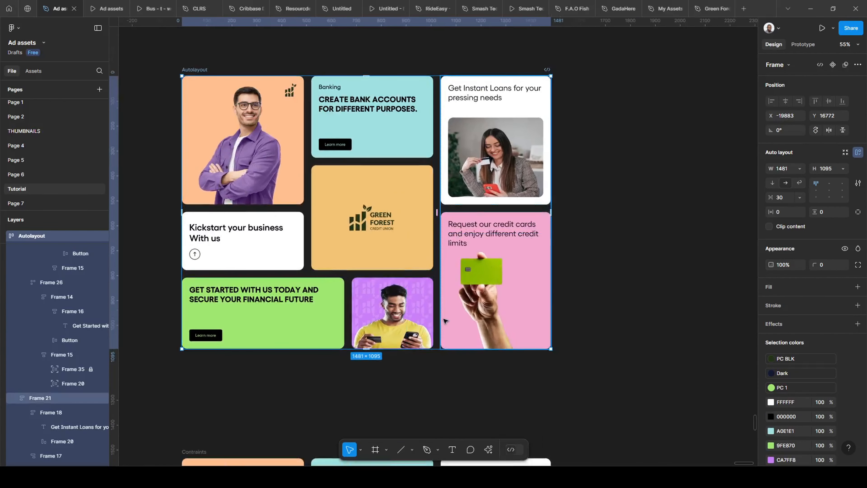
scroll(405, 321, "up", 2)
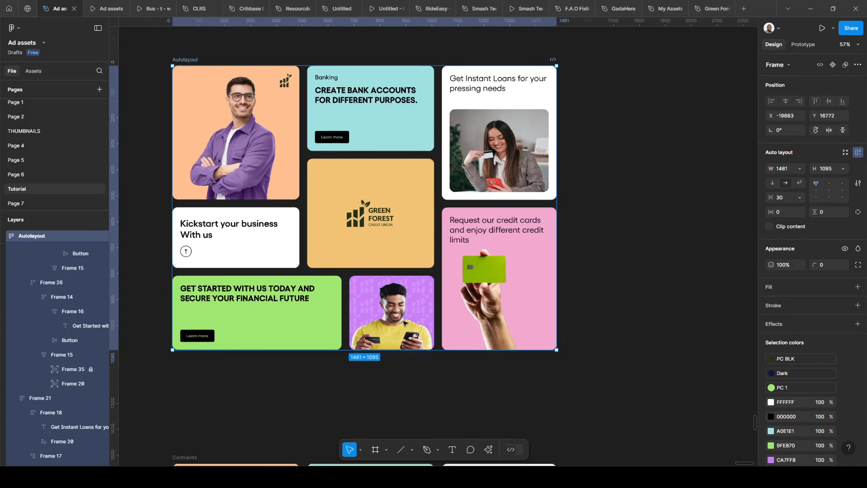
left_click(533, 303, "ctrl")
scroll(534, 303, "up", 1)
scroll(531, 302, "up", 1)
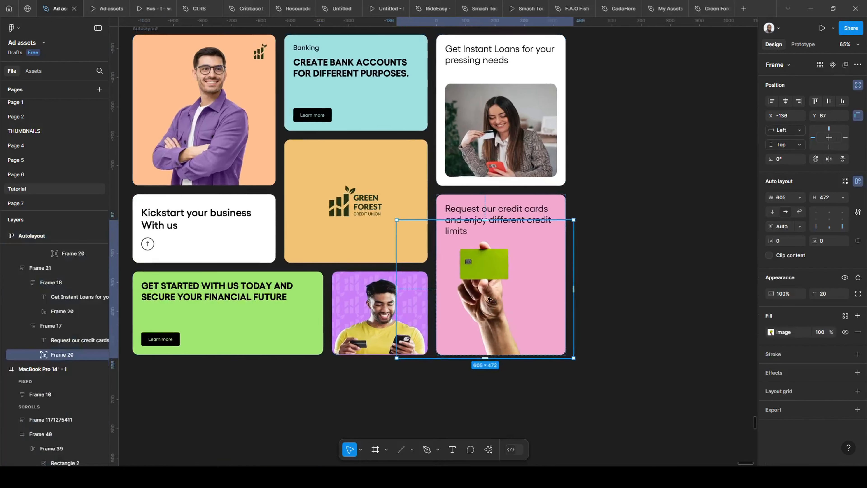
scroll(525, 304, "down", 2)
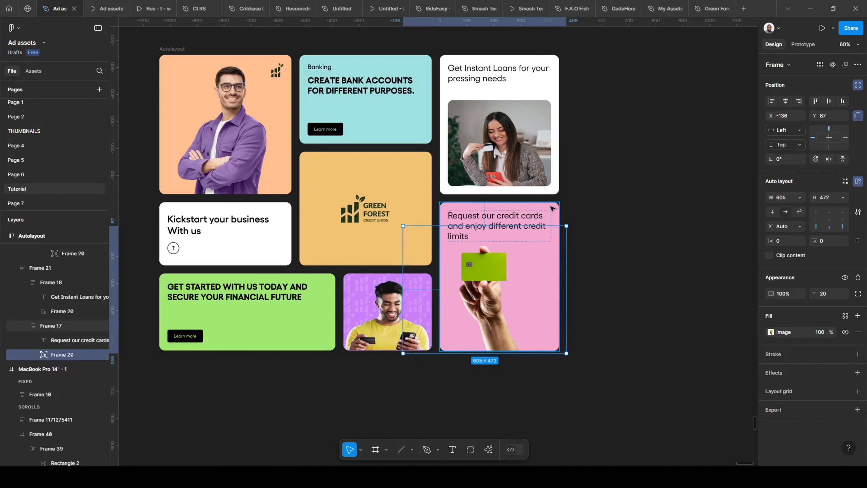
left_click(555, 218)
left_click(581, 244)
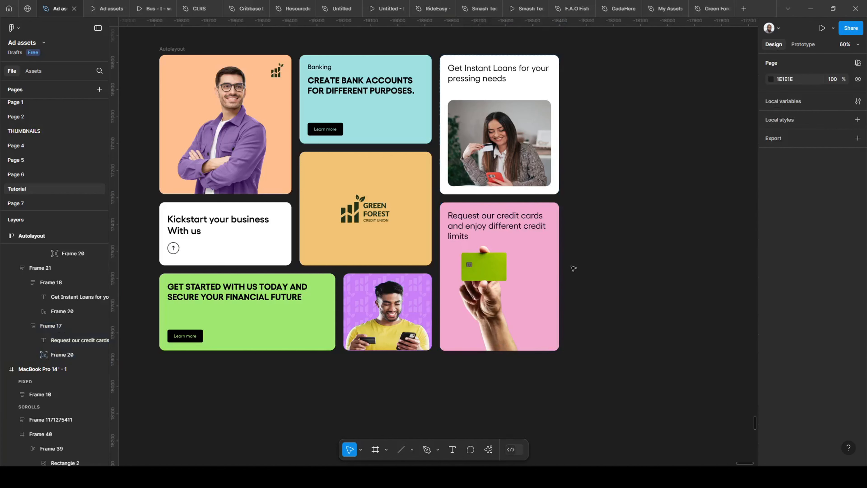
- Try resizing the Autolayout card grid from its right edge, ending back at a width of 1481
scroll(352, 244, "down", 2)
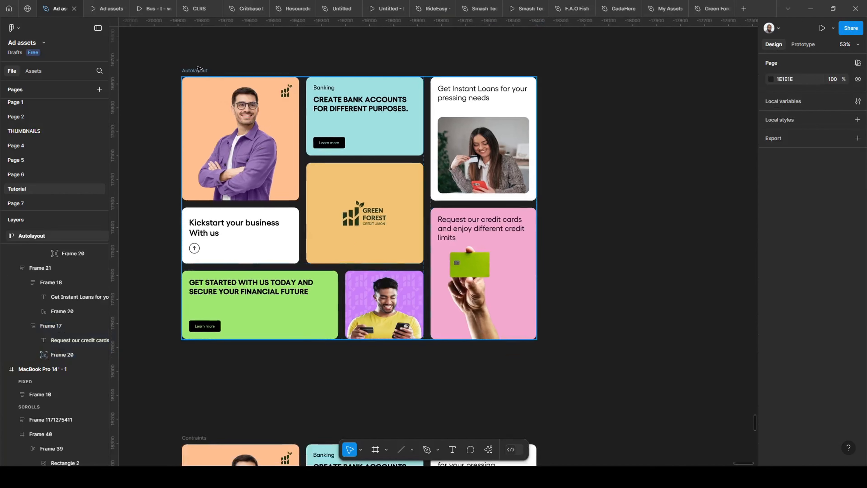
left_click(203, 73)
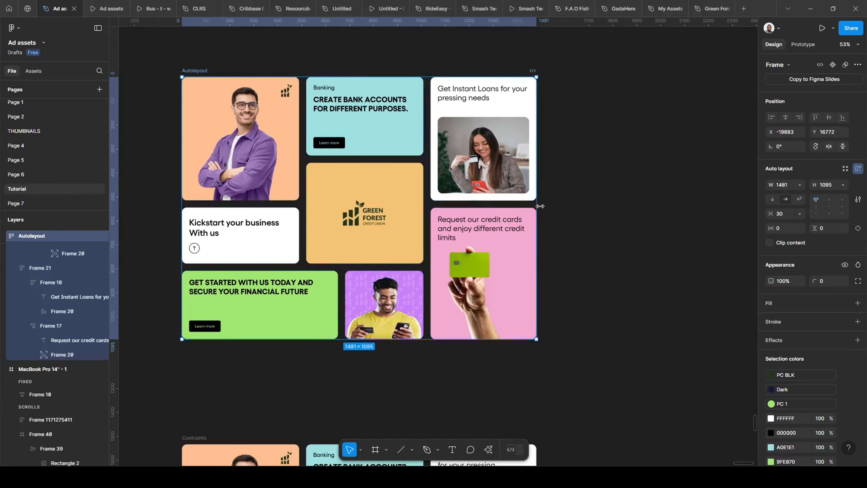
mouse_move(534, 207)
left_mouse_down()
mouse_move(681, 213)
mouse_move(523, 221)
mouse_move(548, 220)
mouse_move(536, 221)
left_mouse_up()
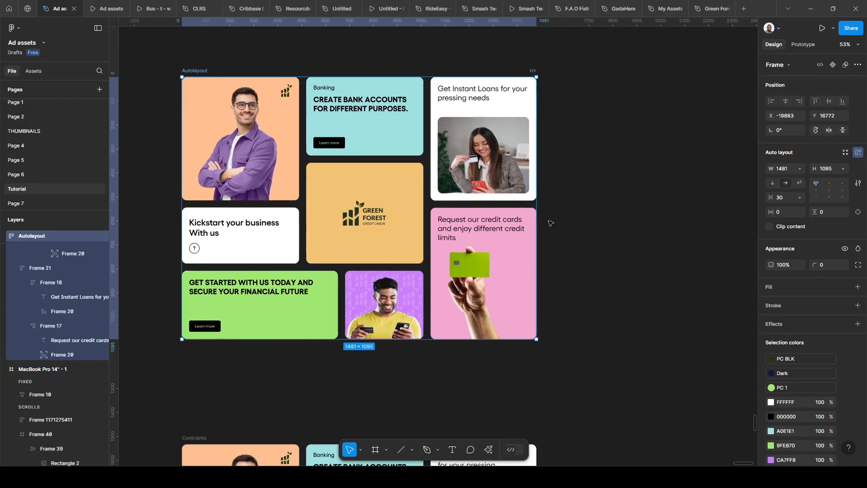
- Review the Contraints card grid below against the Autolayout grid
scroll(404, 218, "down", 3)
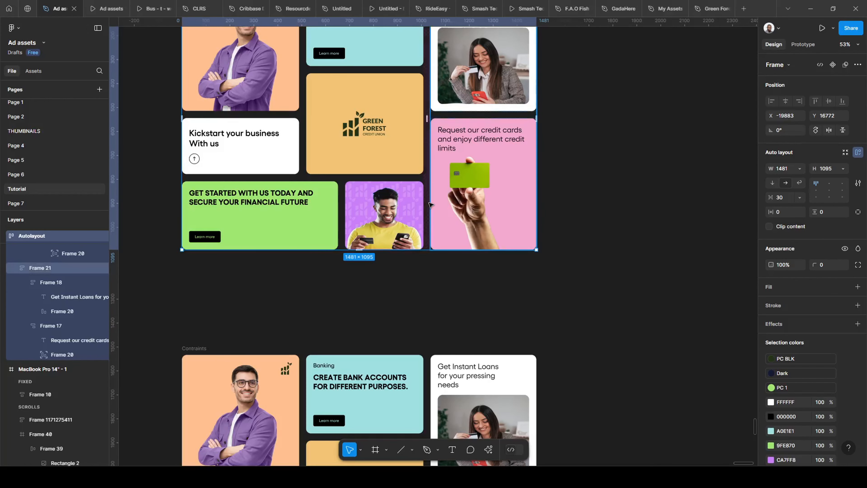
scroll(483, 217, "down", 2)
scroll(482, 217, "down", 1)
scroll(364, 219, "up", 2)
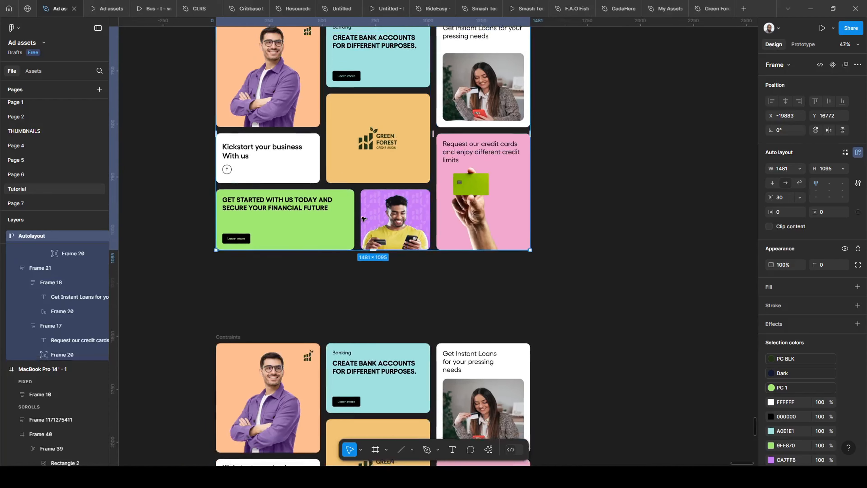
scroll(364, 219, "down", 5)
scroll(277, 220, "down", 2)
scroll(277, 220, "up", 5)
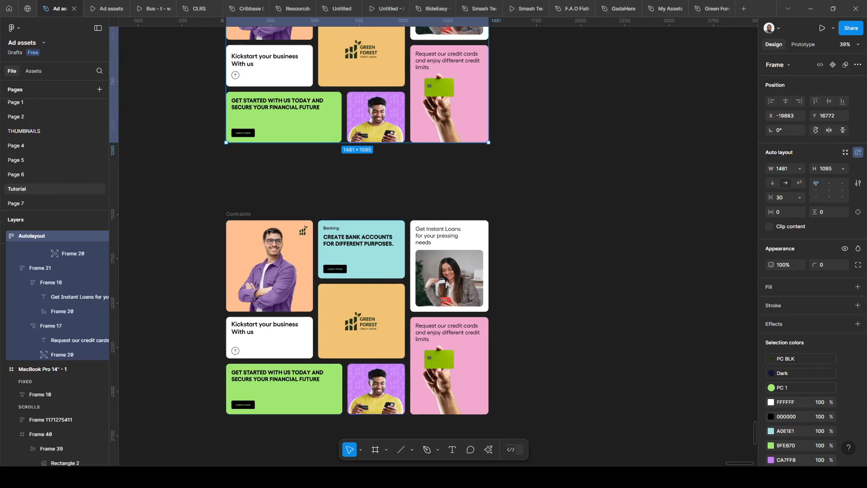
- Clear the selection and compare the tile layouts and text wrapping of the Autolayout and Contraints card grids
scroll(266, 228, "down", 1)
scroll(267, 229, "up", 3)
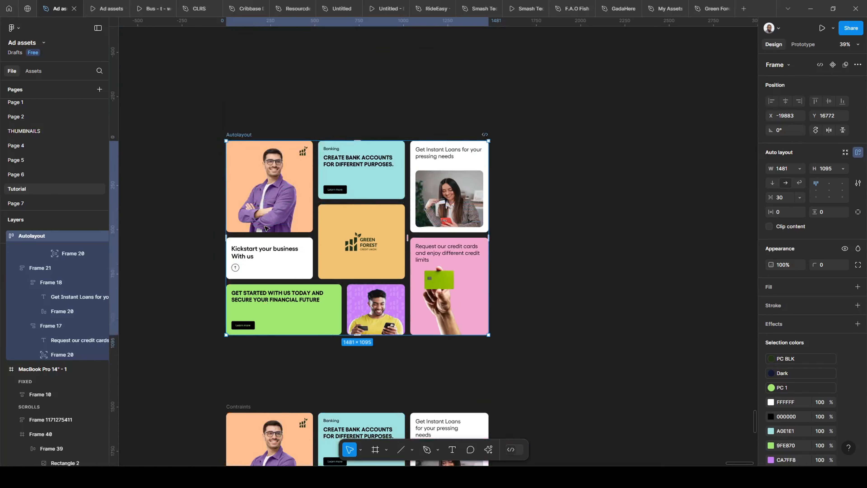
scroll(342, 246, "down", 1)
scroll(378, 266, "down", 1)
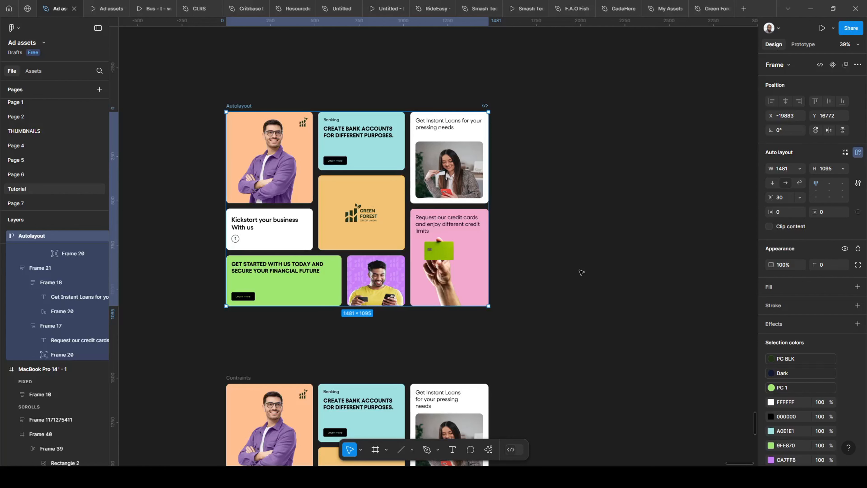
scroll(567, 275, "down", 3)
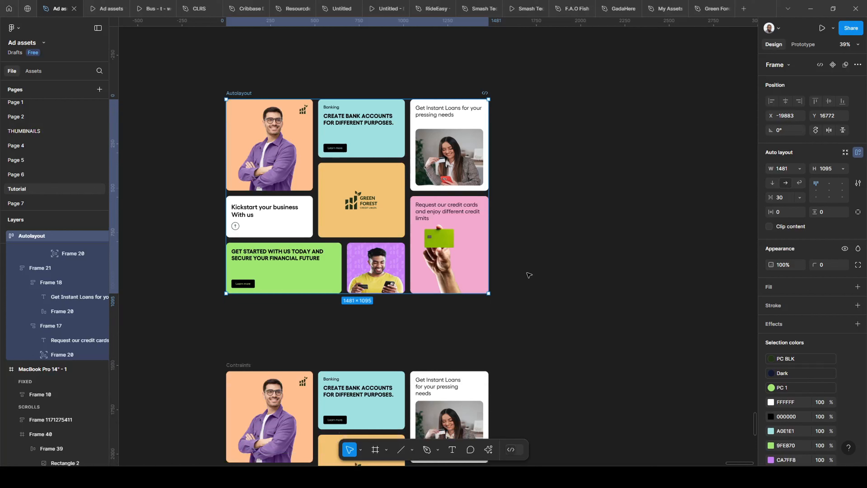
left_click(425, 299)
scroll(508, 294, "down", 4)
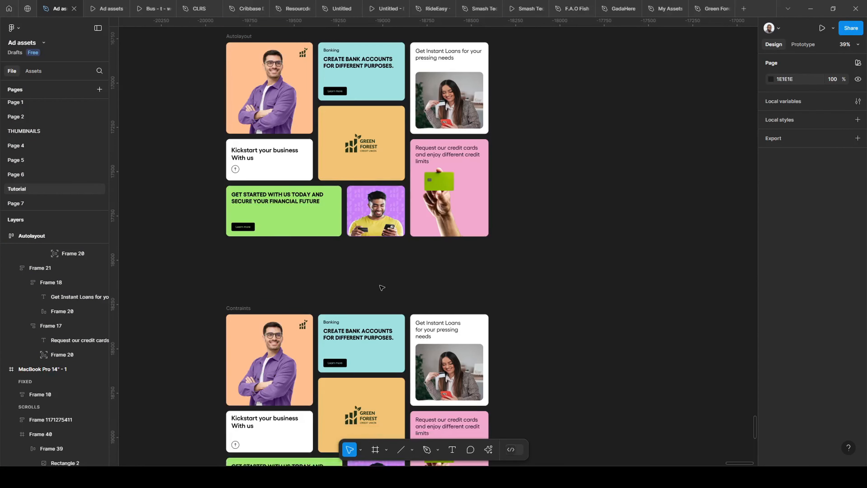
scroll(381, 288, "down", 1)
scroll(269, 282, "down", 1)
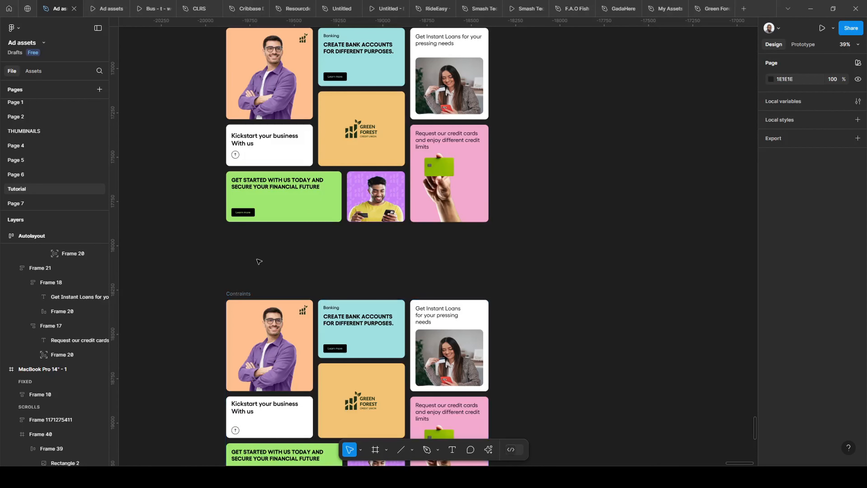
scroll(259, 262, "down", 2)
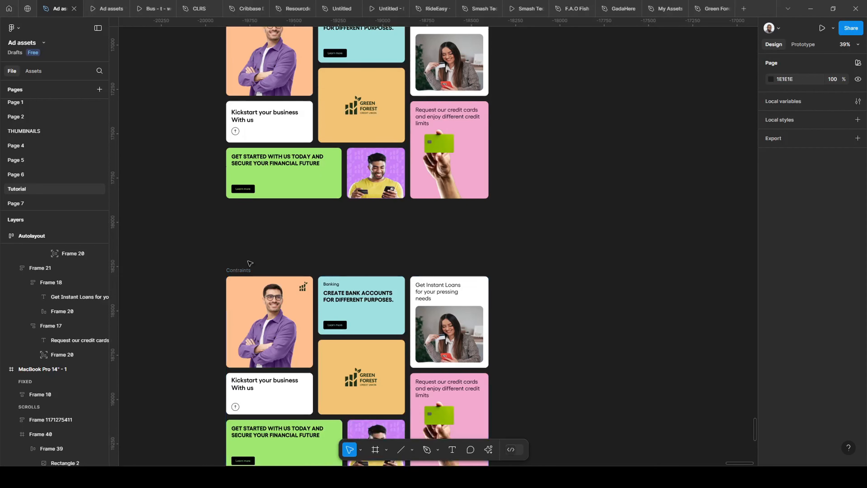
scroll(250, 259, "down", 1)
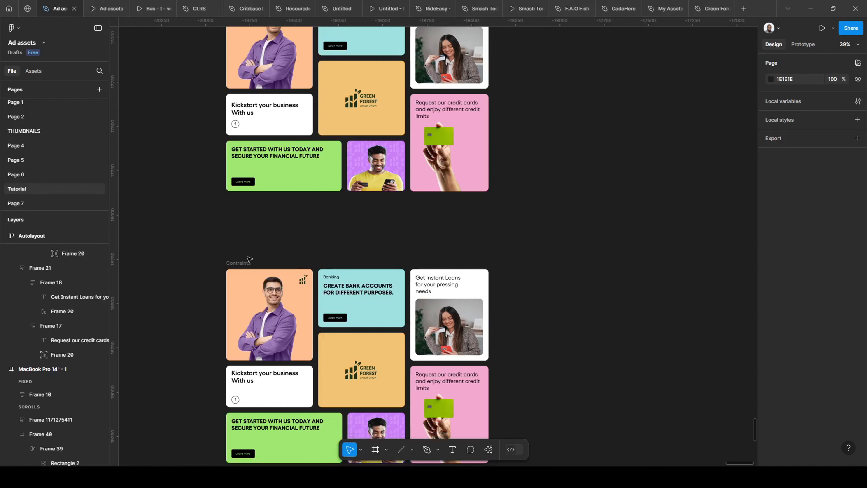
scroll(249, 259, "down", 3)
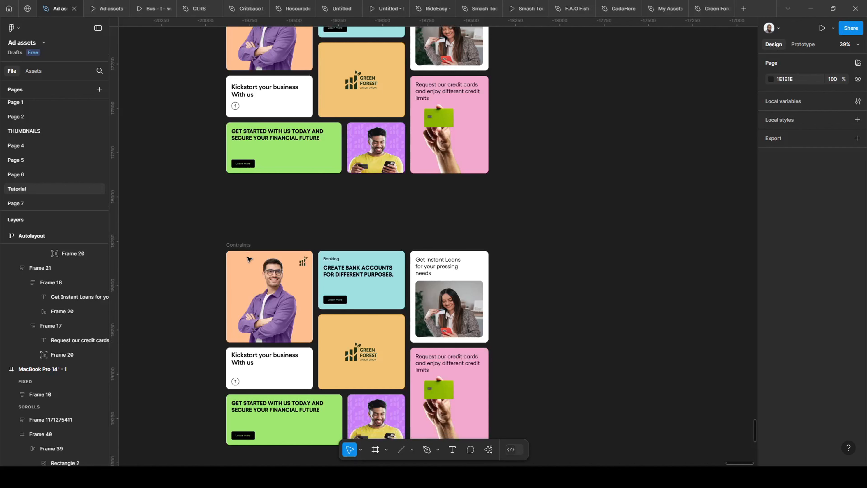
scroll(249, 259, "down", 10)
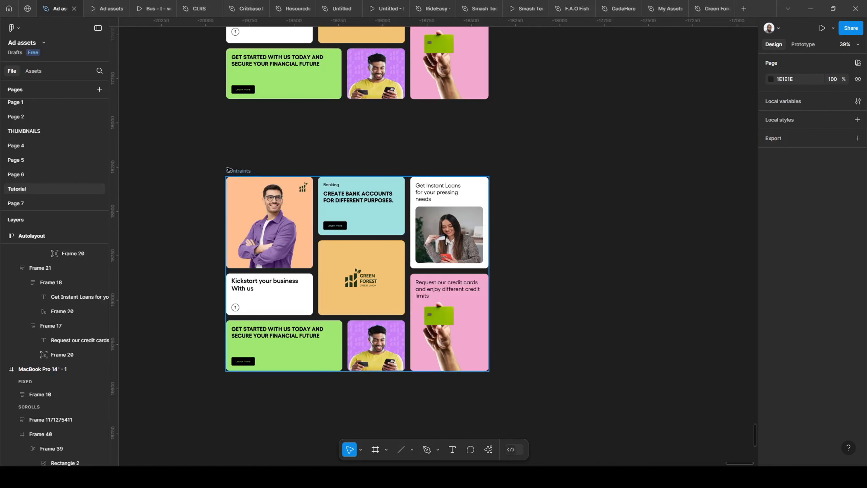
scroll(228, 170, "up", 20)
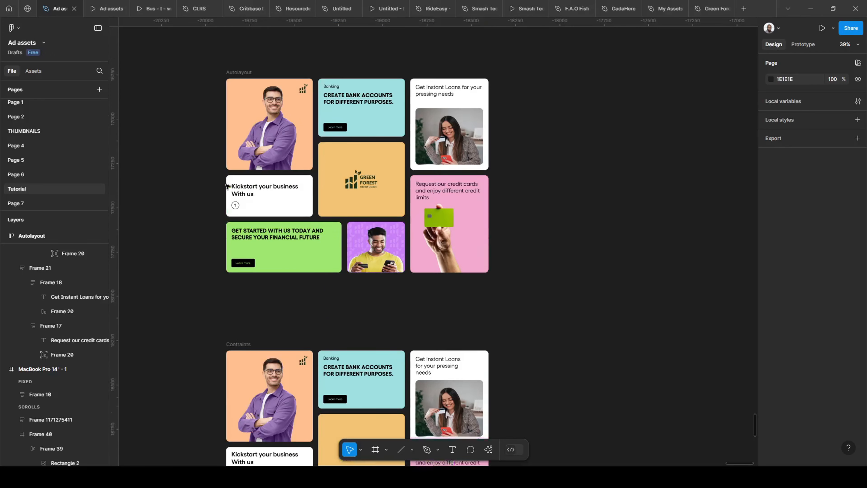